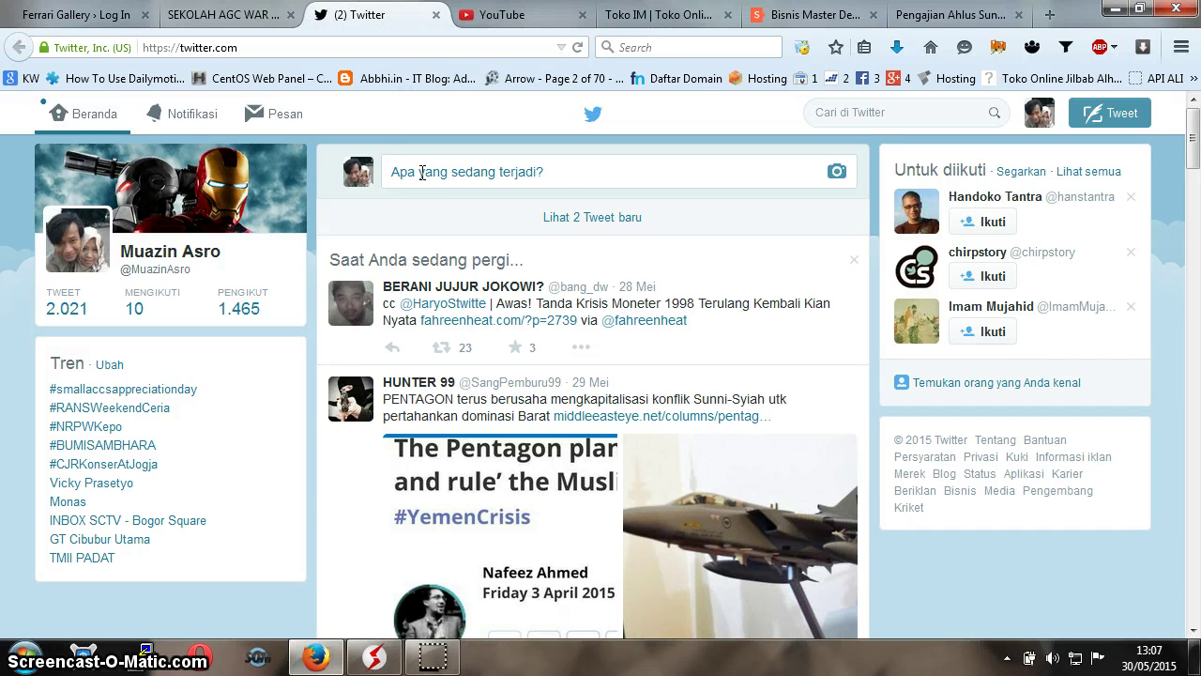
- Close the Twitter and YouTube tabs and look over the bosspulsa.com, pengajian.info and SEKOLAH AGC tabs
{"action": "left_click", "coordinate": [436, 16]}
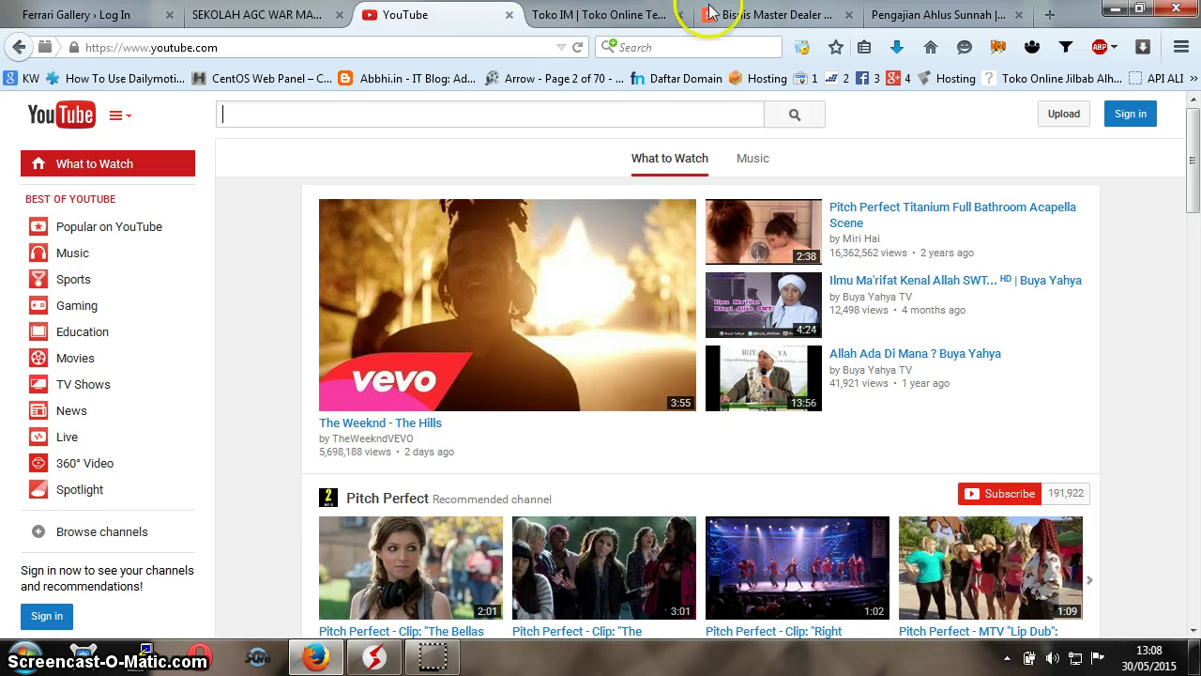
{"action": "left_click", "coordinate": [509, 15]}
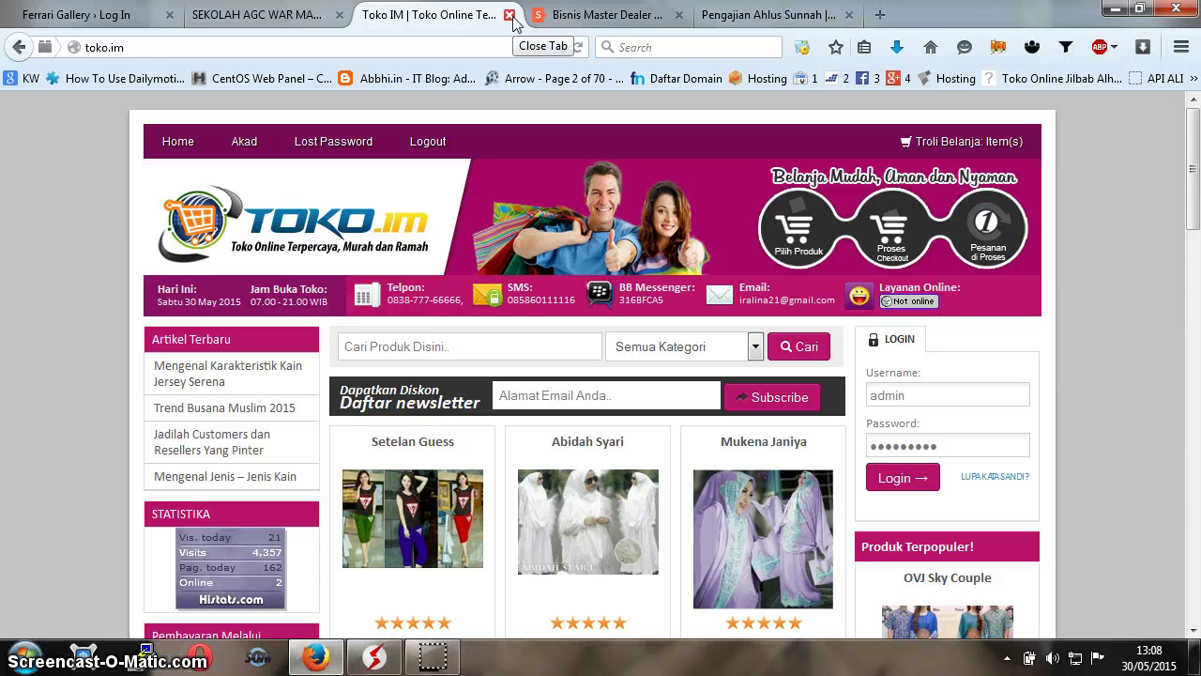
{"action": "left_click", "coordinate": [551, 17]}
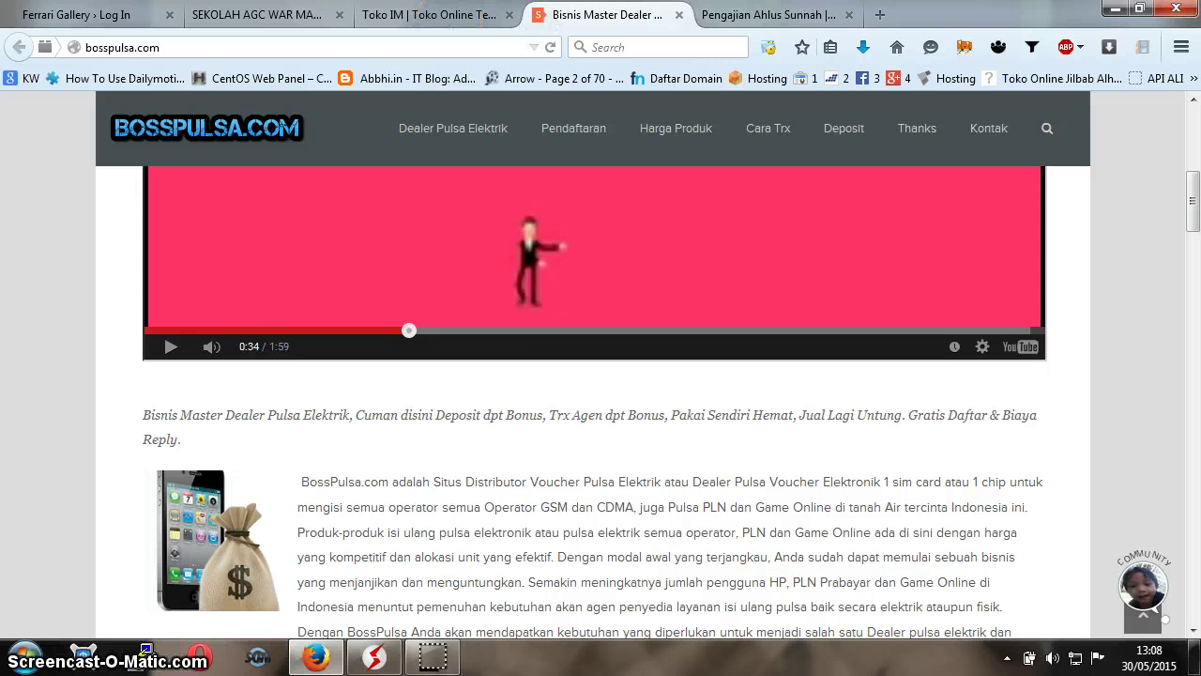
{"action": "left_click", "coordinate": [731, 17]}
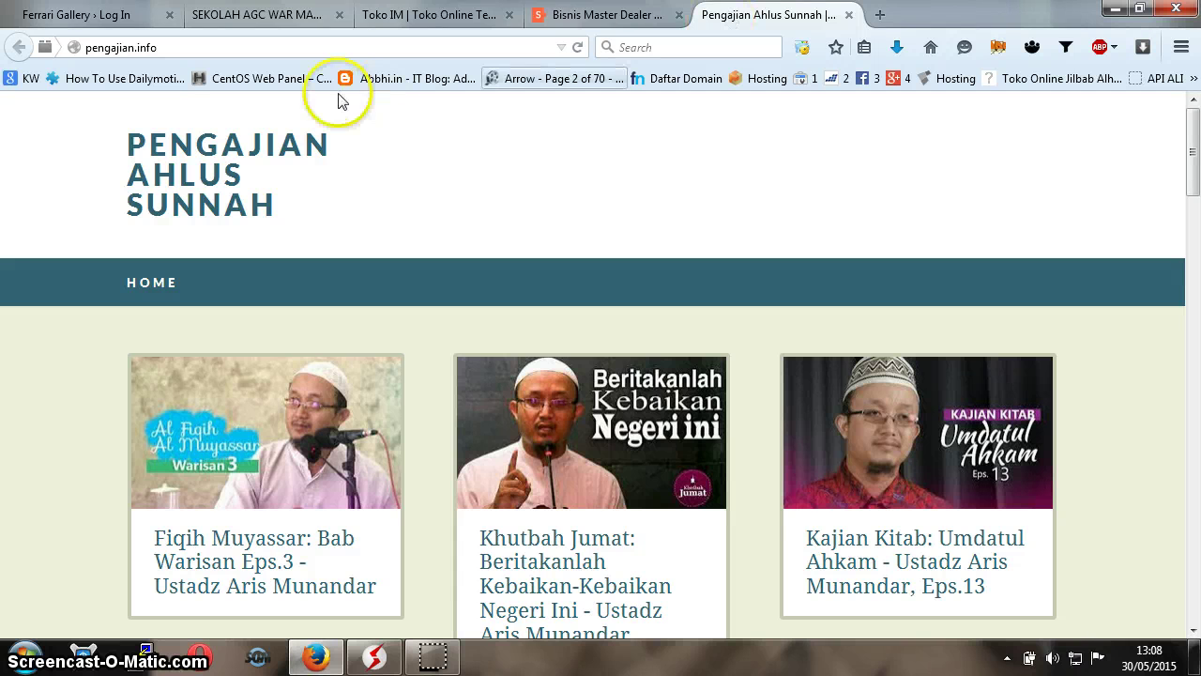
{"action": "left_click", "coordinate": [263, 17]}
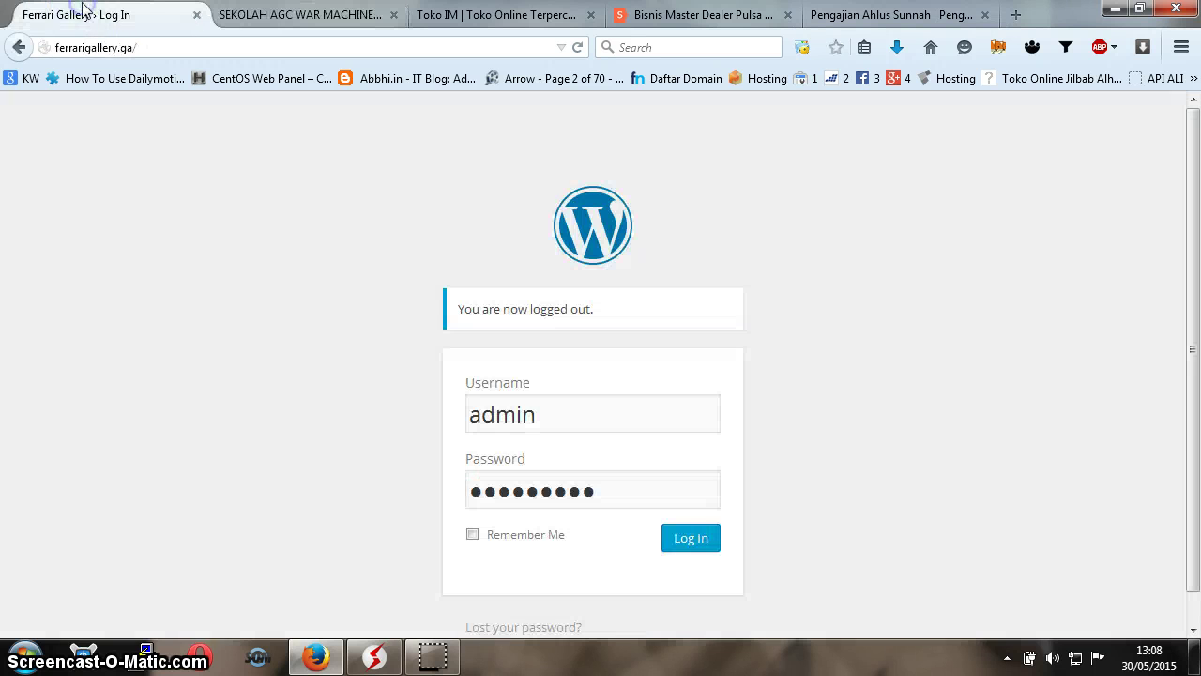
- Go to ferrarigallery.ga/wp-admin/ in the Ferrari Gallery tab and log in with the prefilled admin credentials
{"action": "left_click", "coordinate": [83, 14]}
{"action": "left_click", "coordinate": [168, 47]}
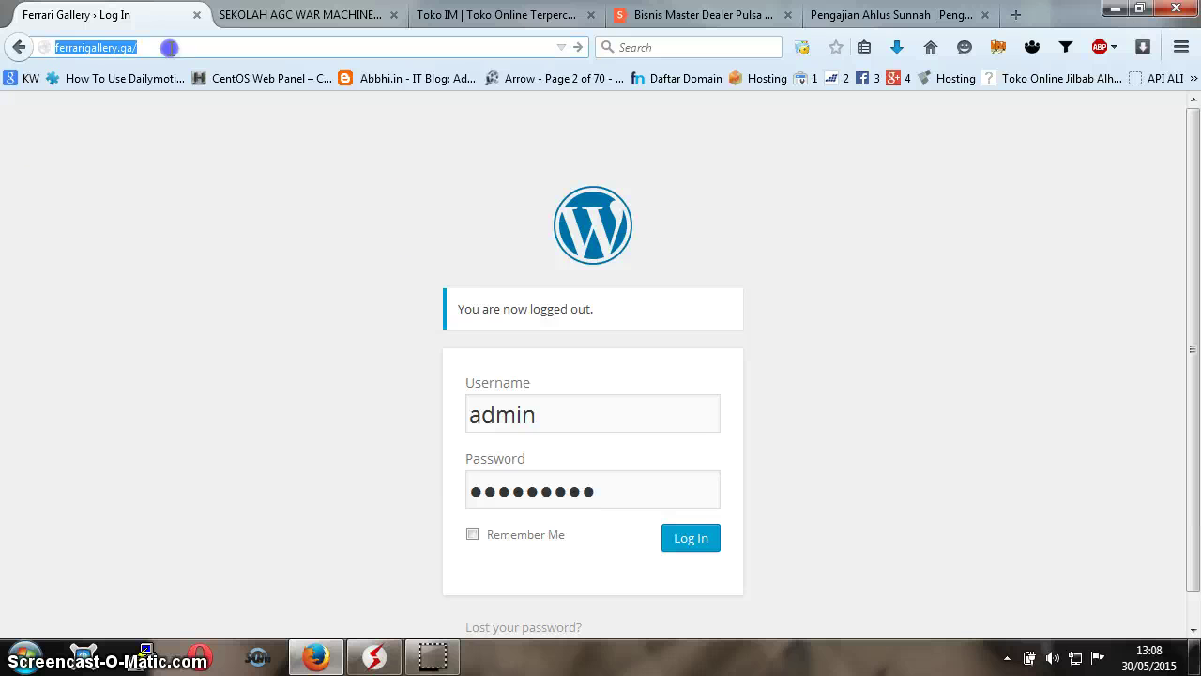
{"action": "left_click", "coordinate": [201, 49]}
{"action": "type", "text": "wp-admin/"}
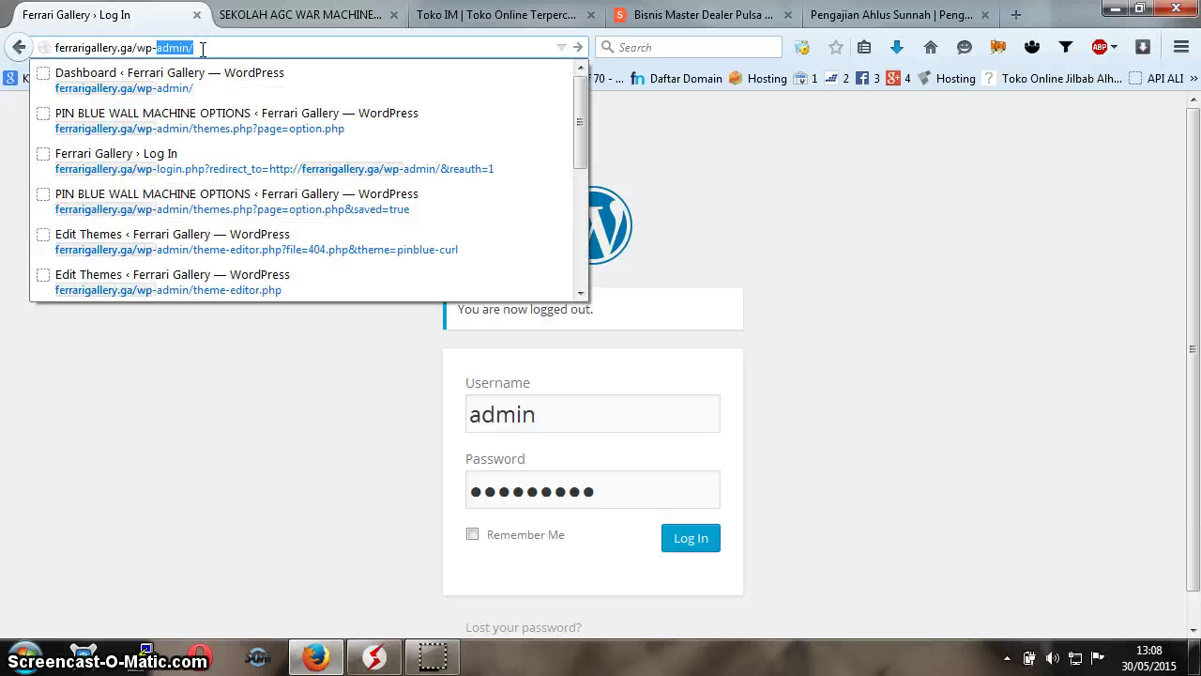
{"action": "key", "text": "Return"}
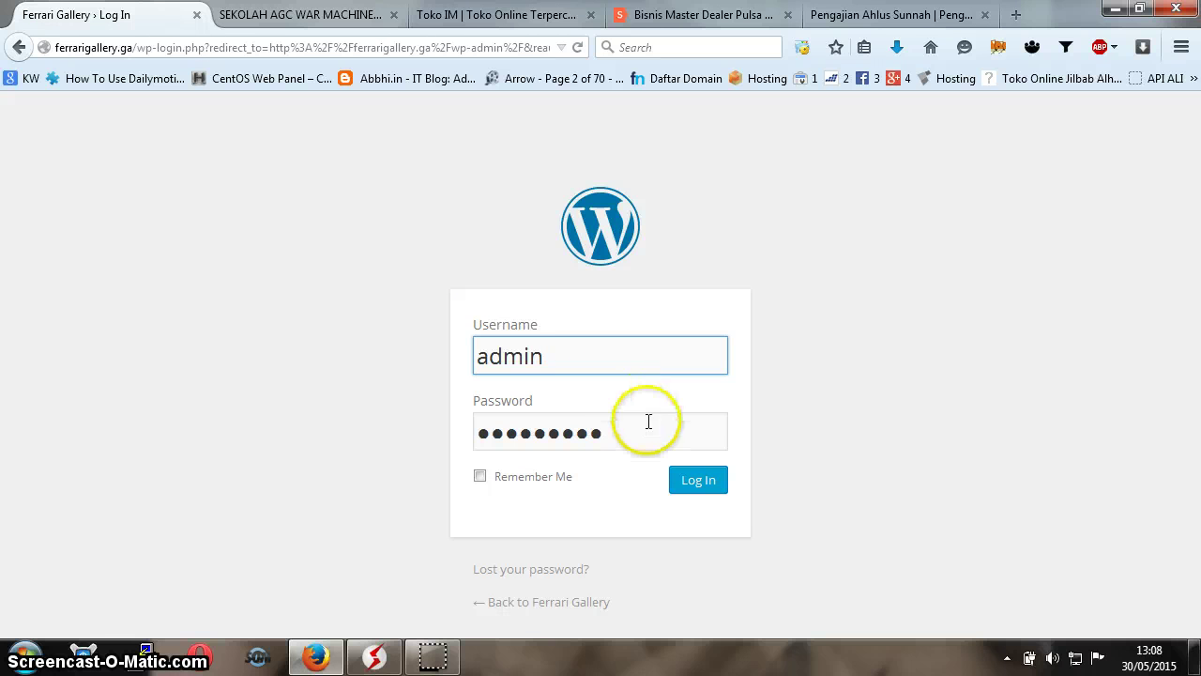
{"action": "left_click", "coordinate": [695, 480]}
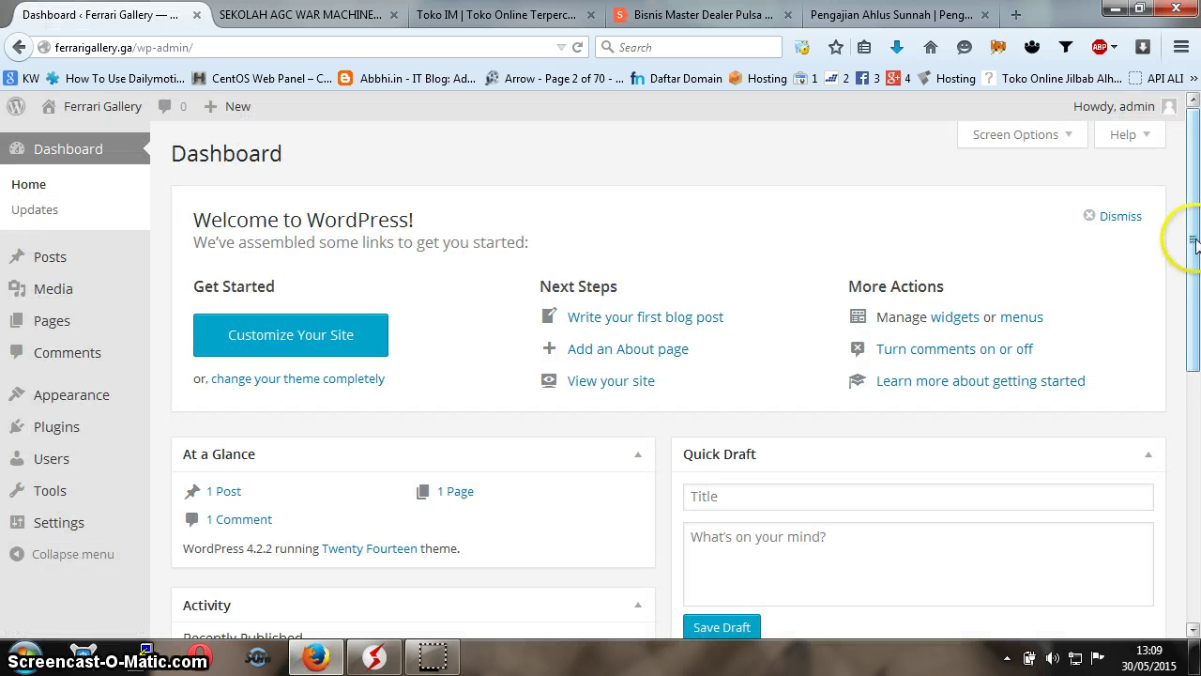
- Set the site's permalink structure to Post name and save the changes
{"action": "left_click_drag", "start_coordinate": [1195, 242], "coordinate": [1194, 332]}
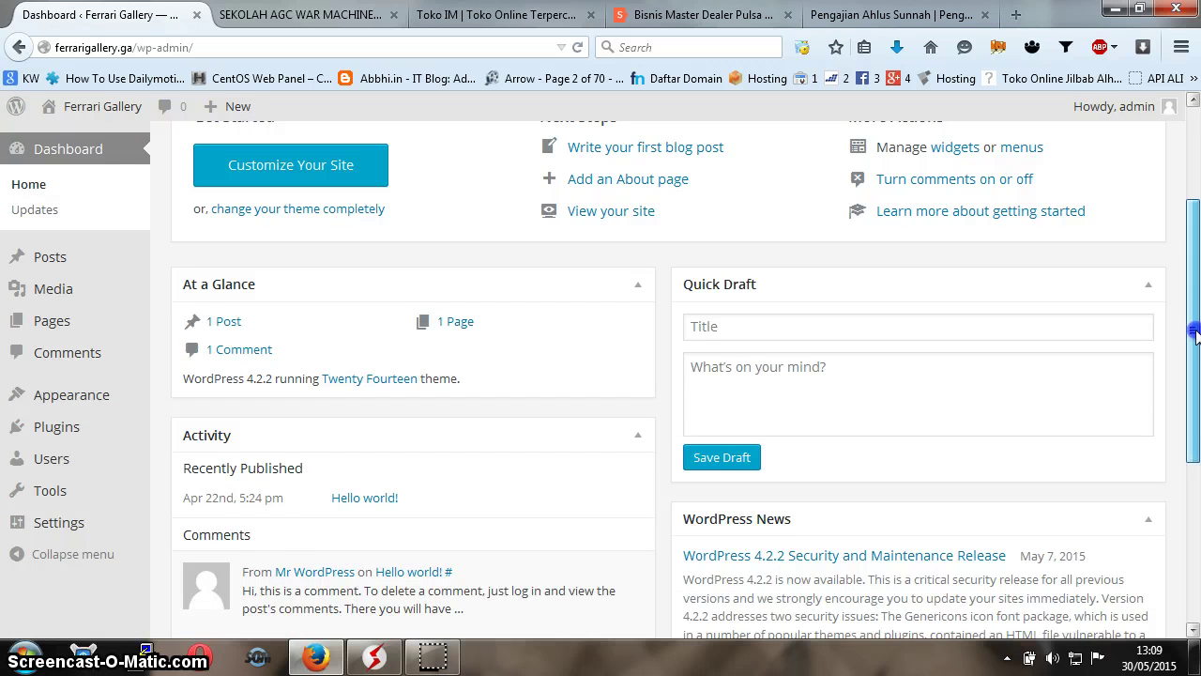
{"action": "mouse_move", "coordinate": [32, 519]}
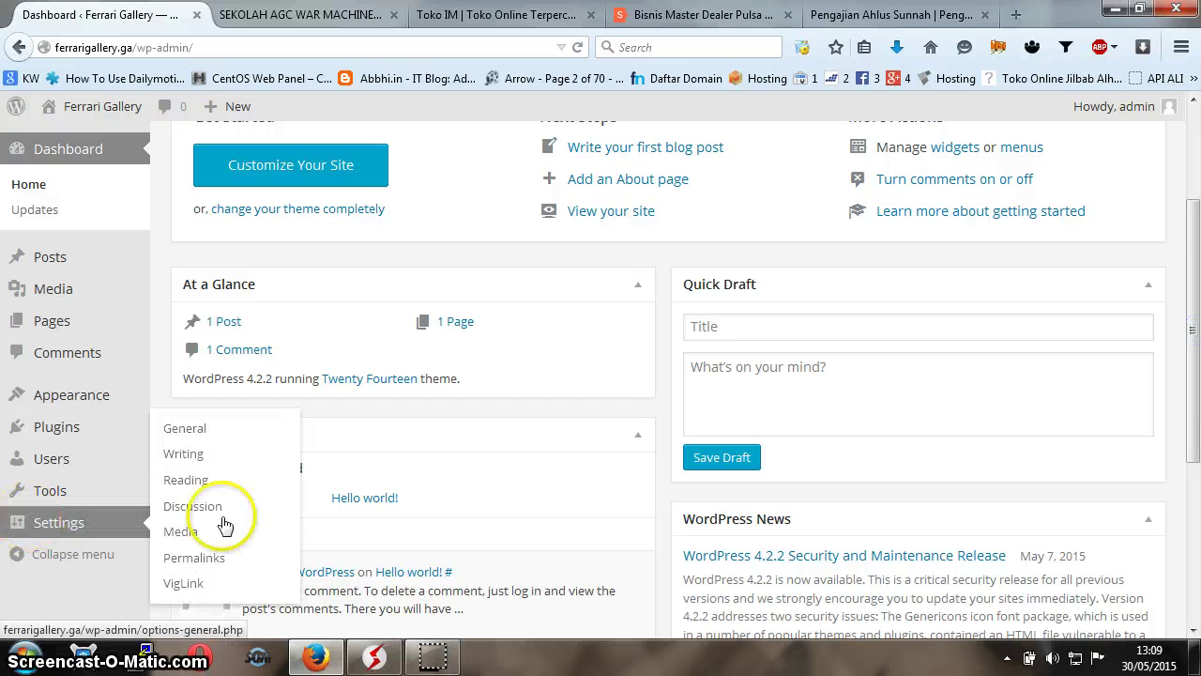
{"action": "left_click", "coordinate": [217, 559]}
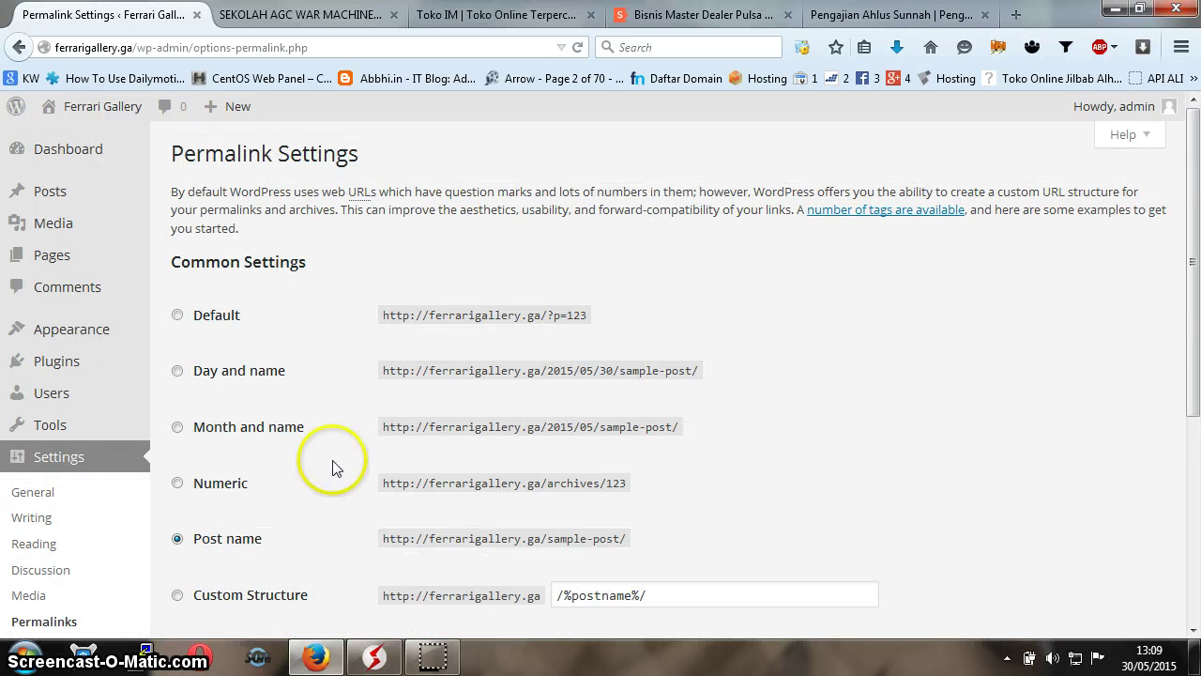
{"action": "left_click", "coordinate": [233, 316]}
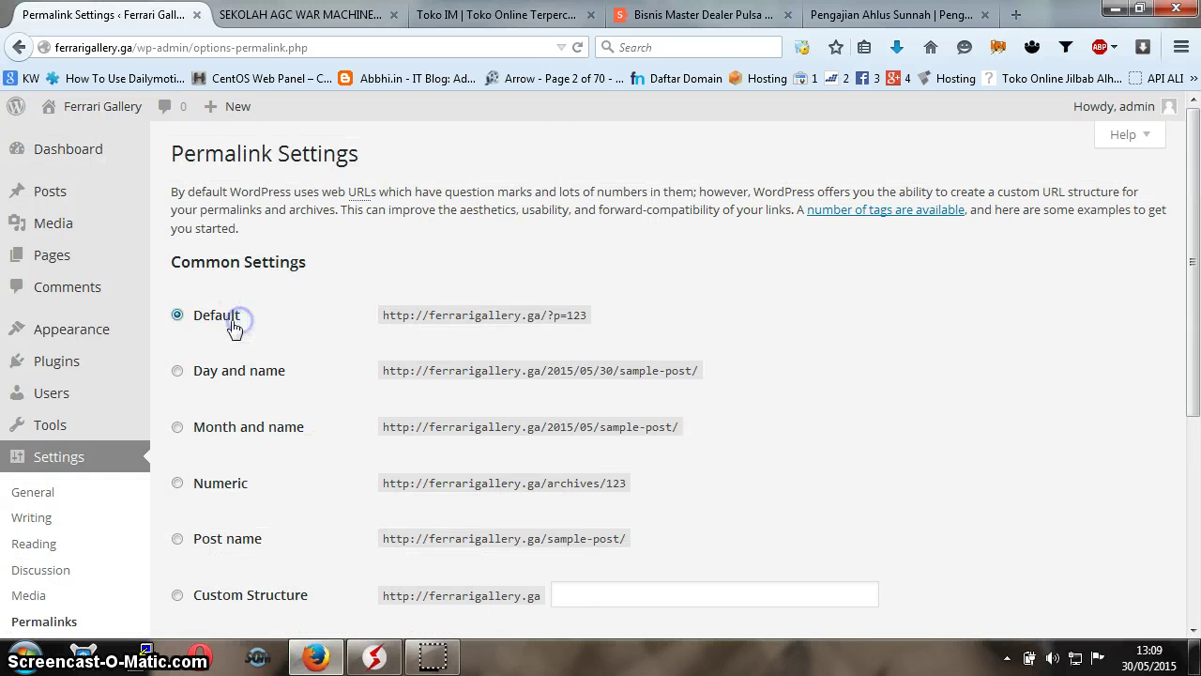
{"action": "left_click", "coordinate": [178, 538]}
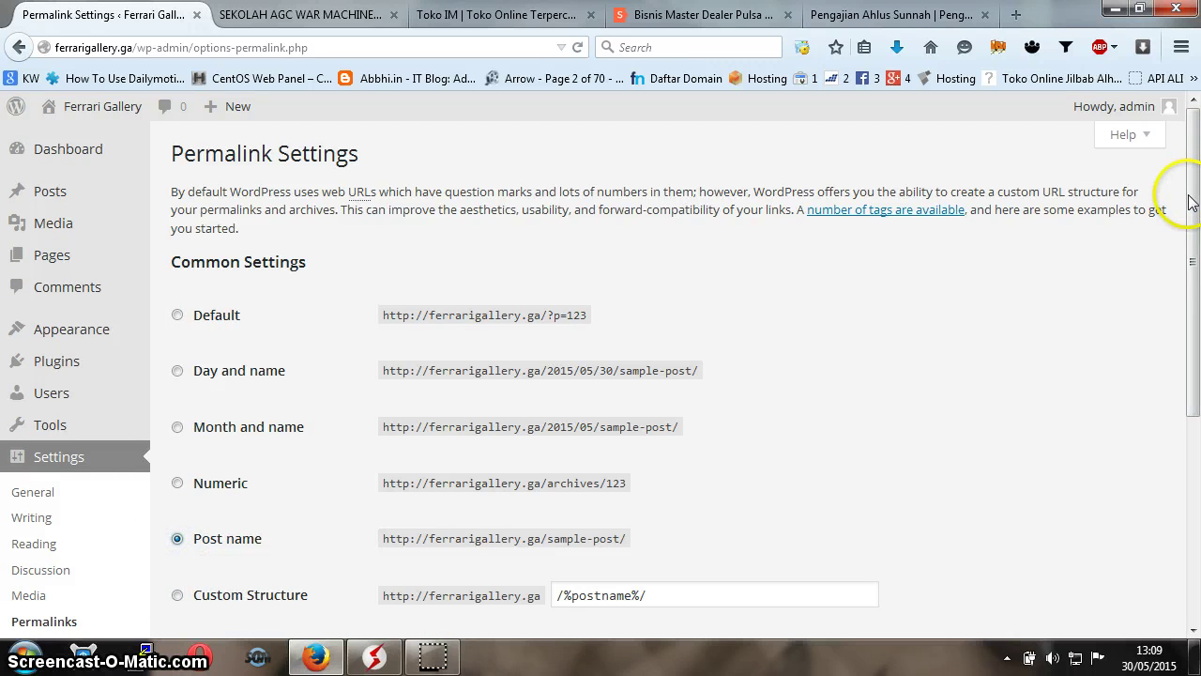
{"action": "left_click_drag", "start_coordinate": [1191, 197], "coordinate": [1197, 412]}
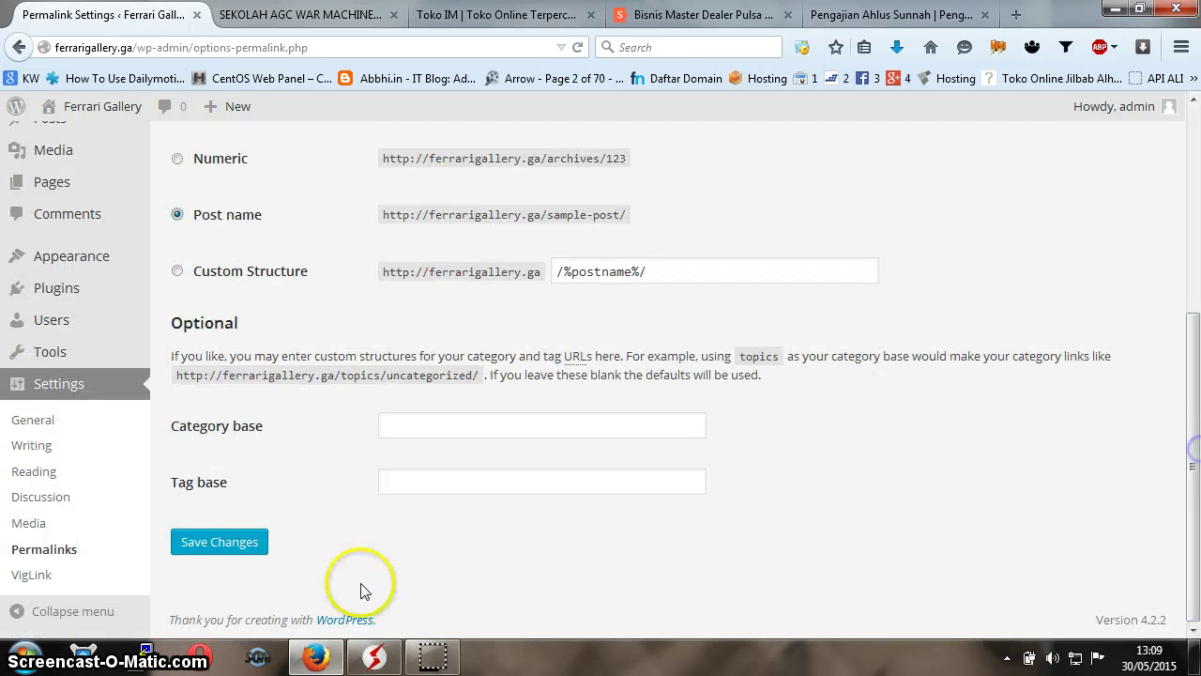
{"action": "left_click", "coordinate": [242, 542]}
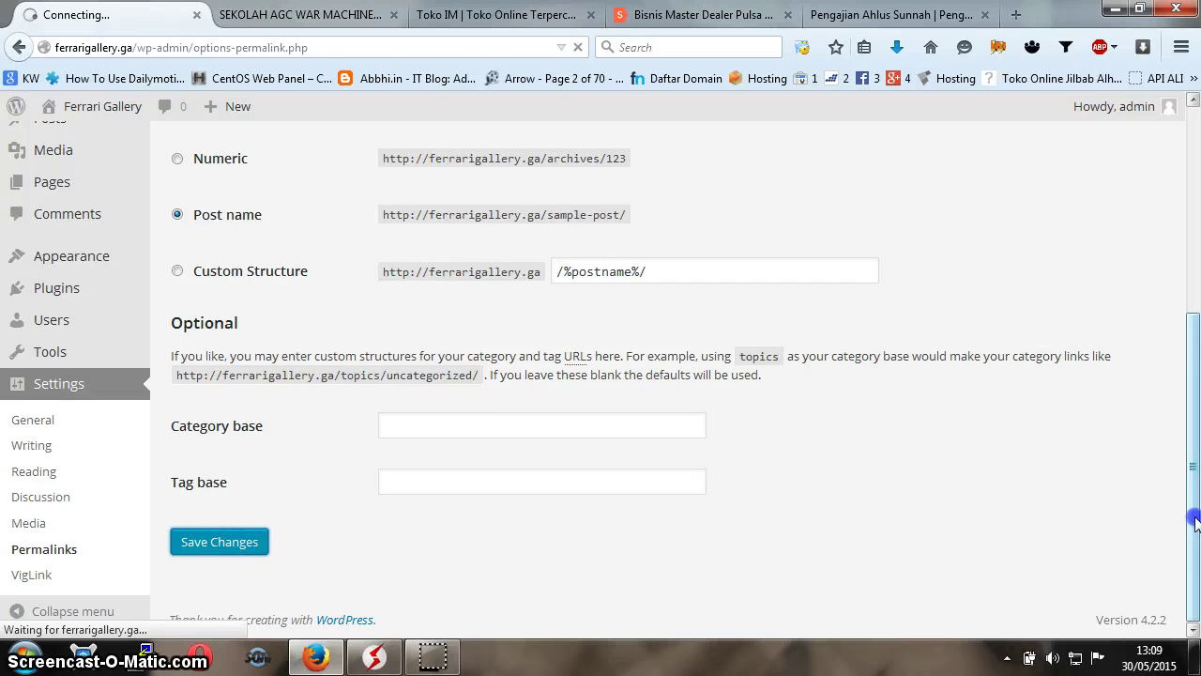
{"action": "scroll", "coordinate": [1163, 394], "scroll_direction": "up", "scroll_amount": 5}
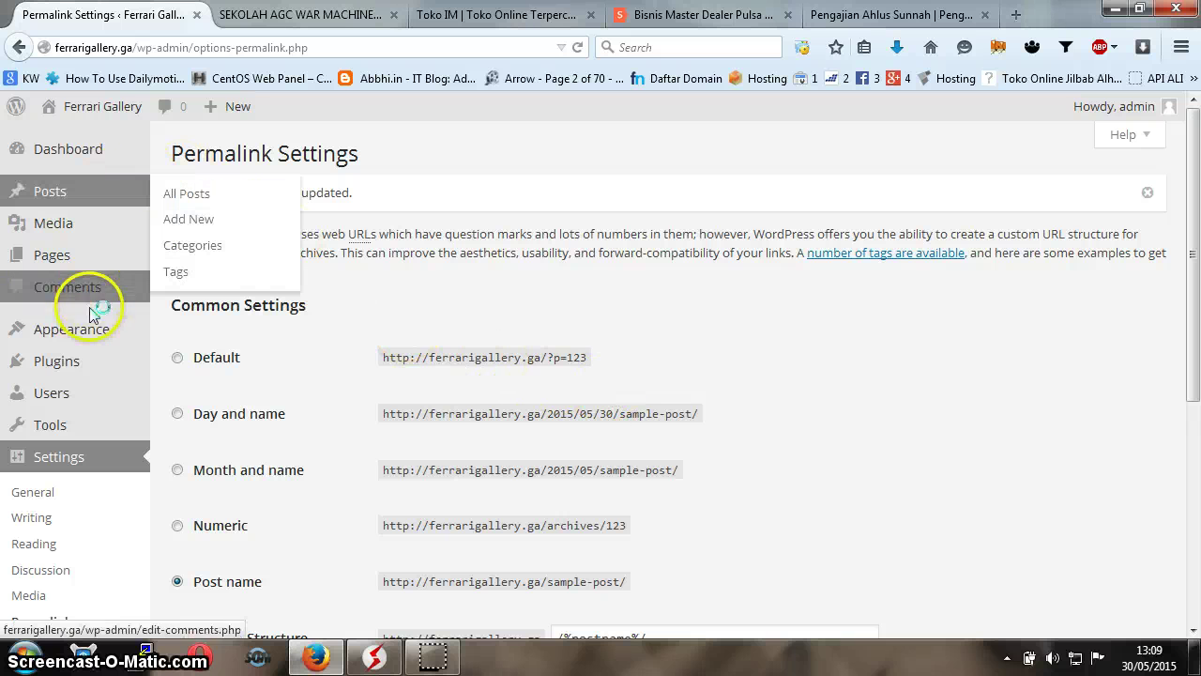
- Upload and install the theme file pinblue-mayor.zip, and activate the installed theme
{"action": "mouse_move", "coordinate": [94, 324]}
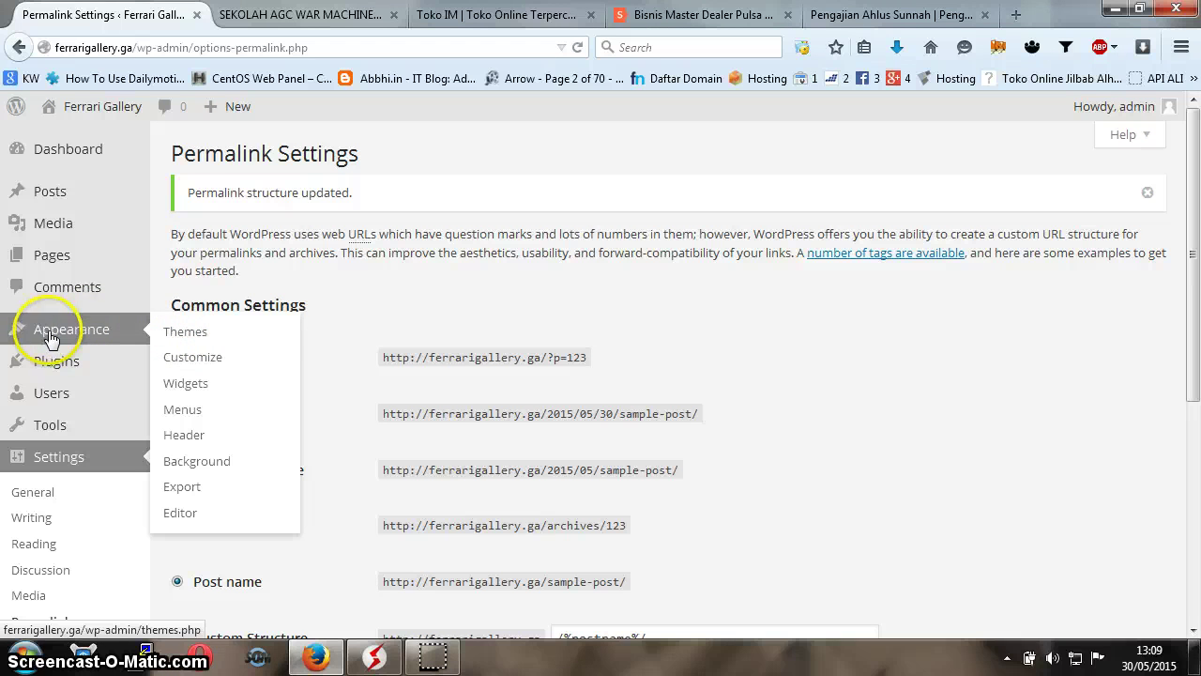
{"action": "left_click", "coordinate": [180, 334]}
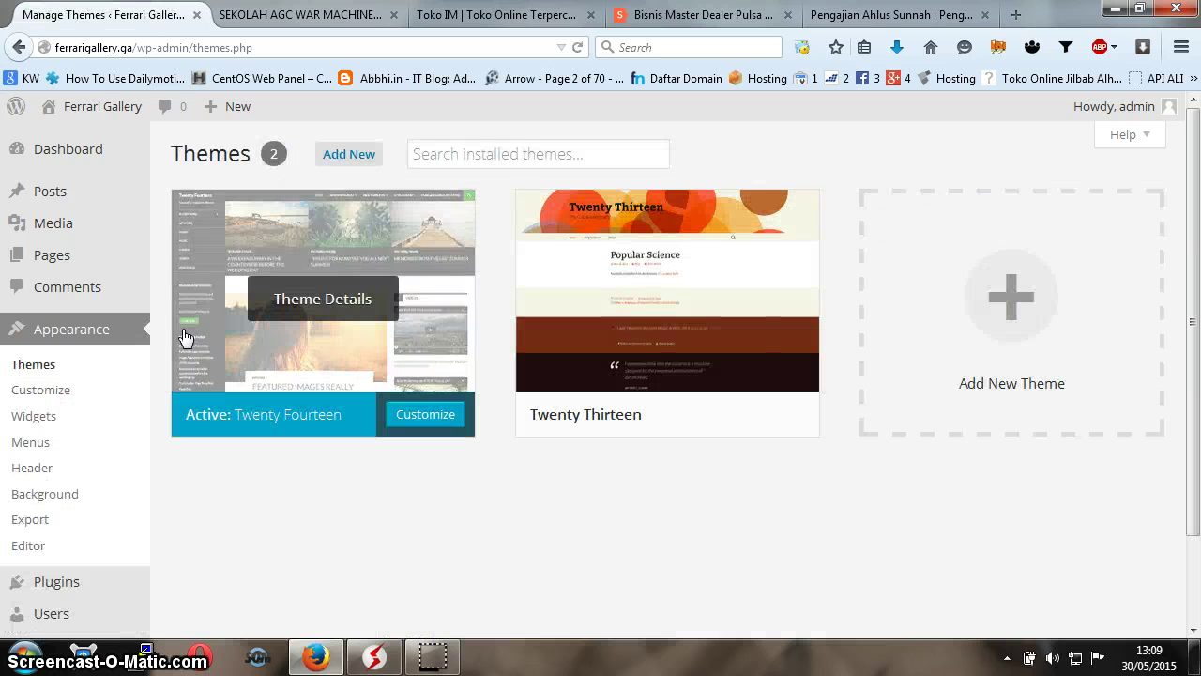
{"action": "left_click", "coordinate": [337, 157]}
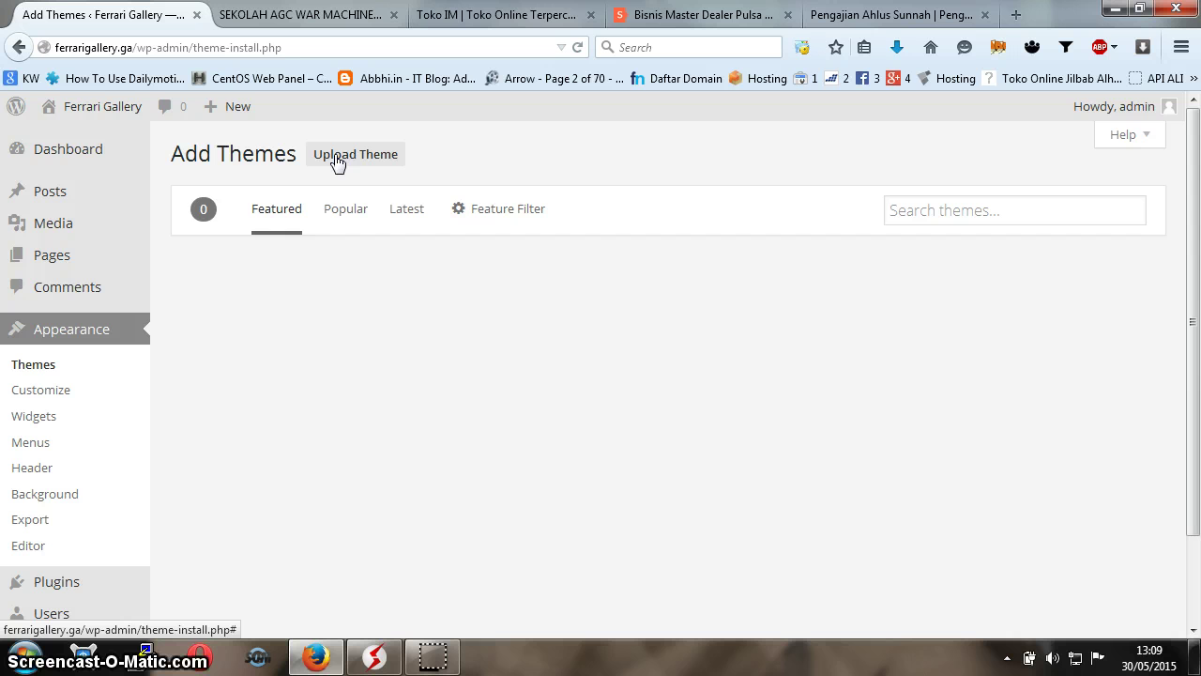
{"action": "left_click", "coordinate": [336, 156]}
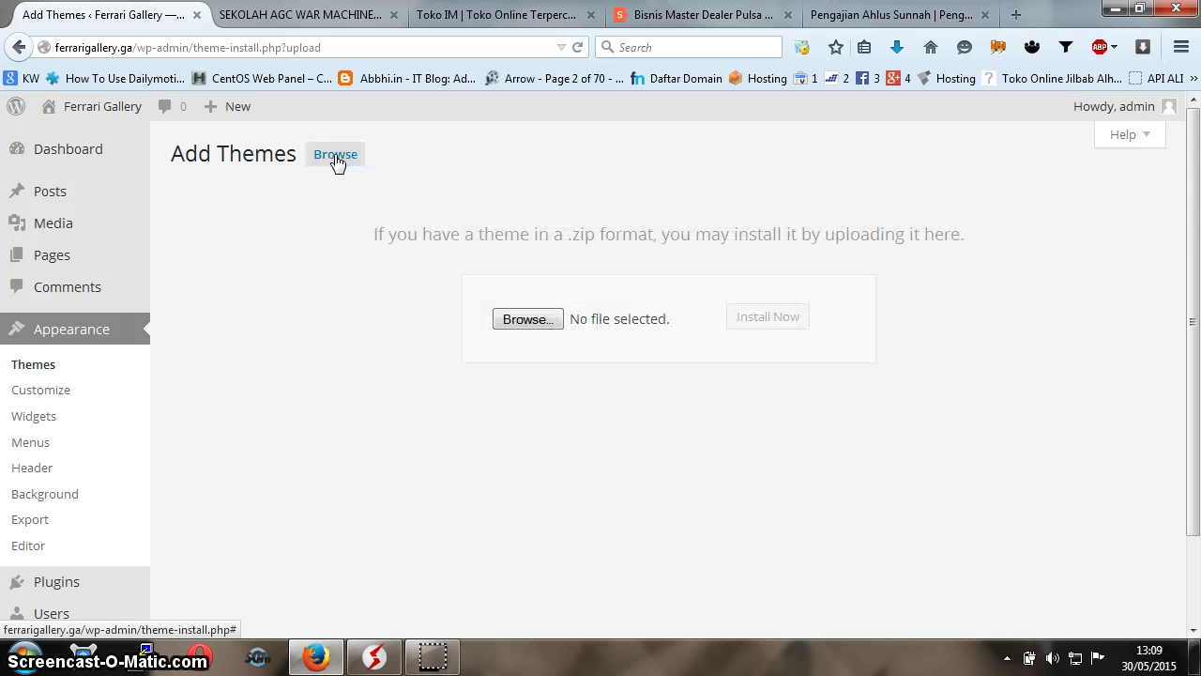
{"action": "left_click", "coordinate": [511, 319]}
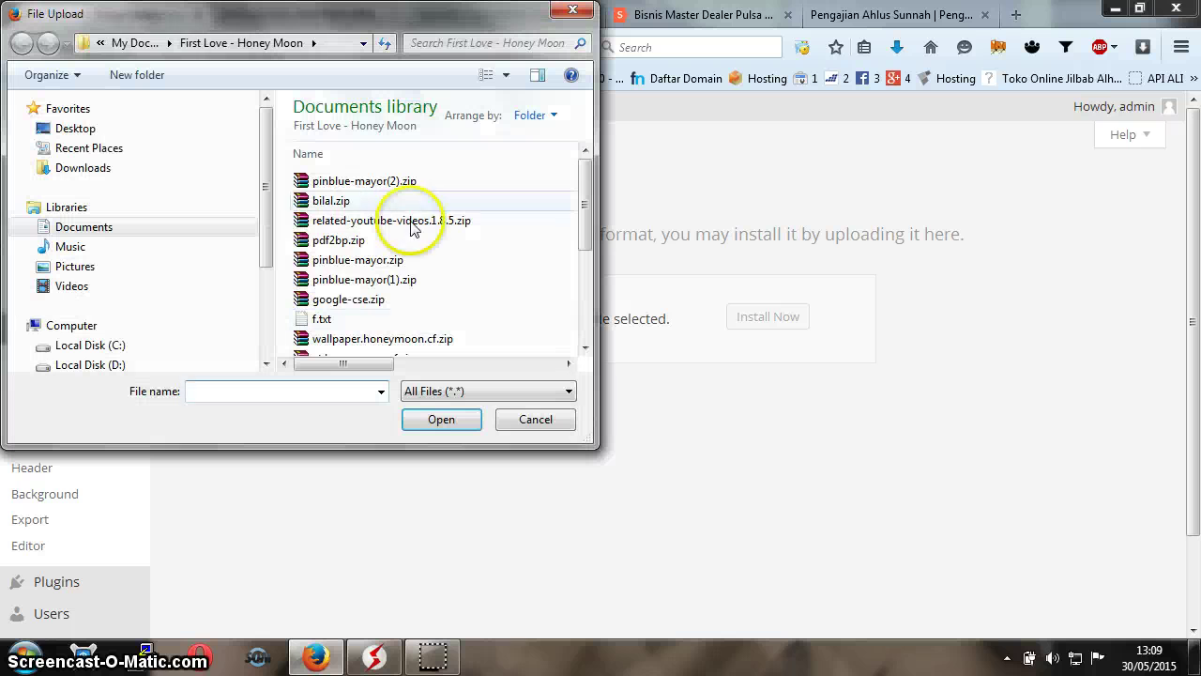
{"action": "left_click", "coordinate": [378, 259]}
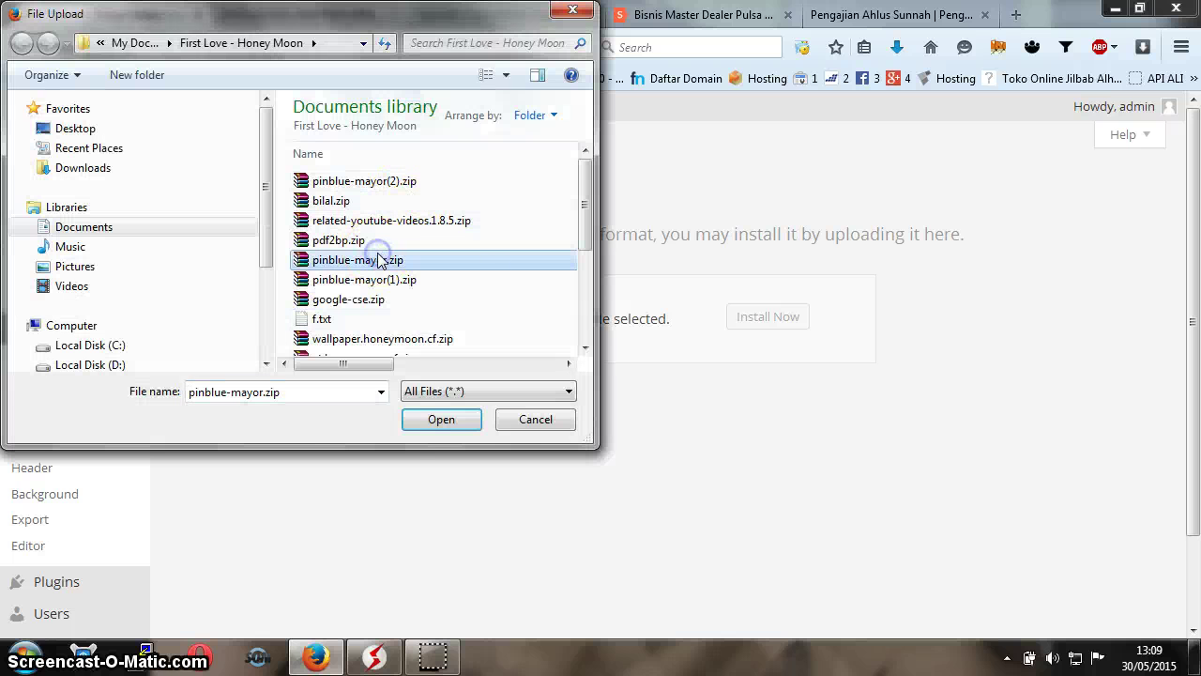
{"action": "left_click", "coordinate": [436, 422]}
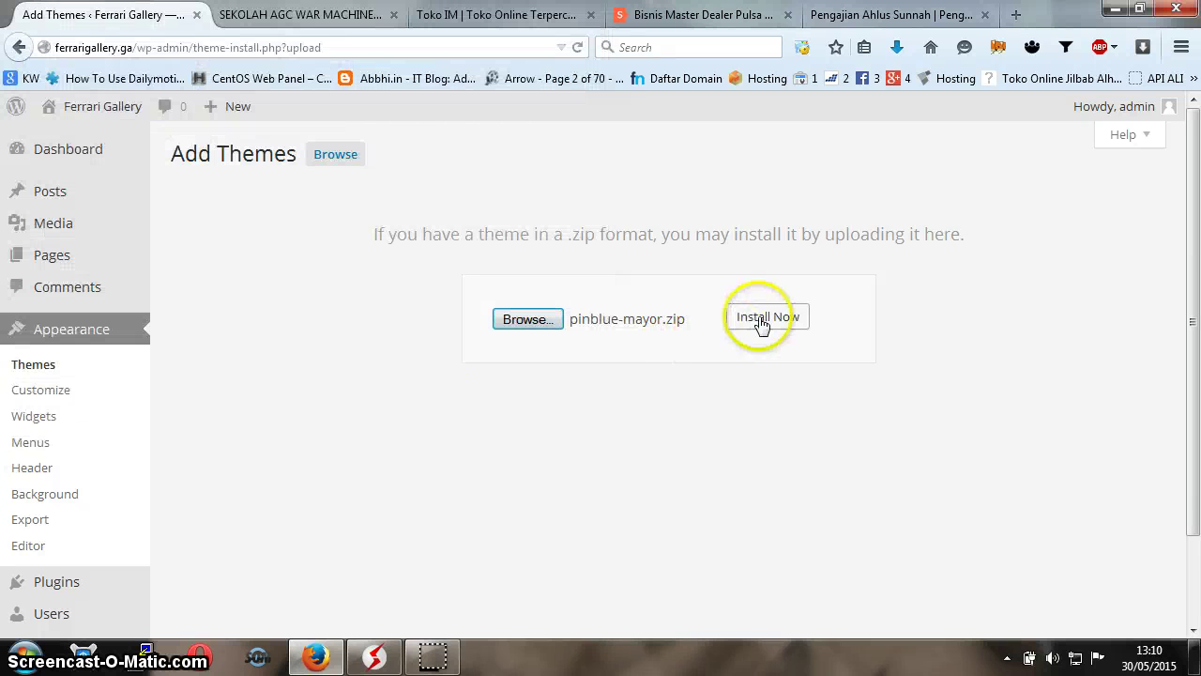
{"action": "left_click", "coordinate": [761, 321]}
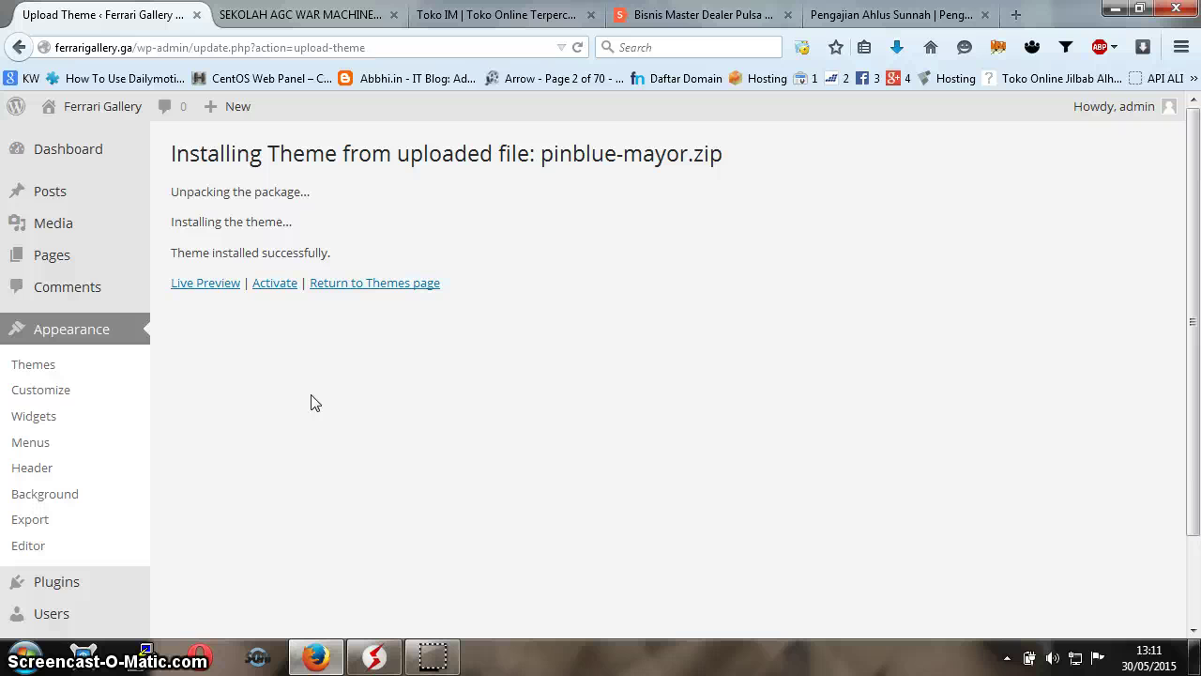
{"action": "left_click", "coordinate": [274, 288]}
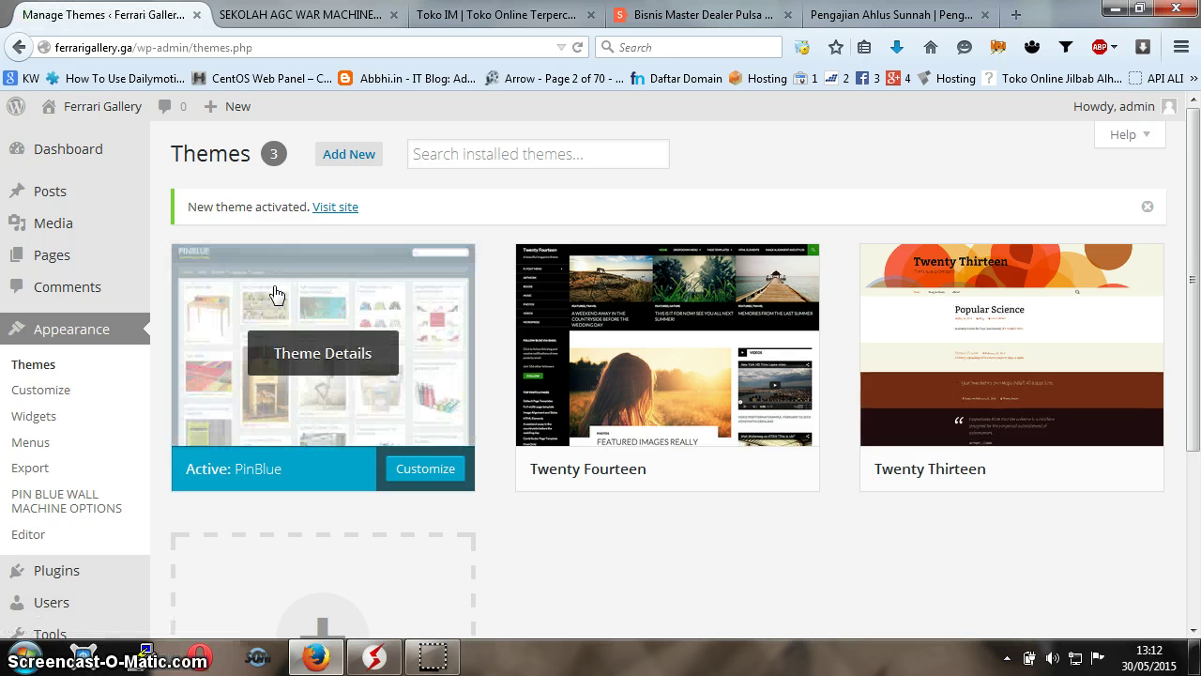
- Open the Pin Blue Wall Machine options page and examine the available size filter choices
{"action": "scroll", "coordinate": [1197, 300], "scroll_direction": "down", "scroll_amount": 2}
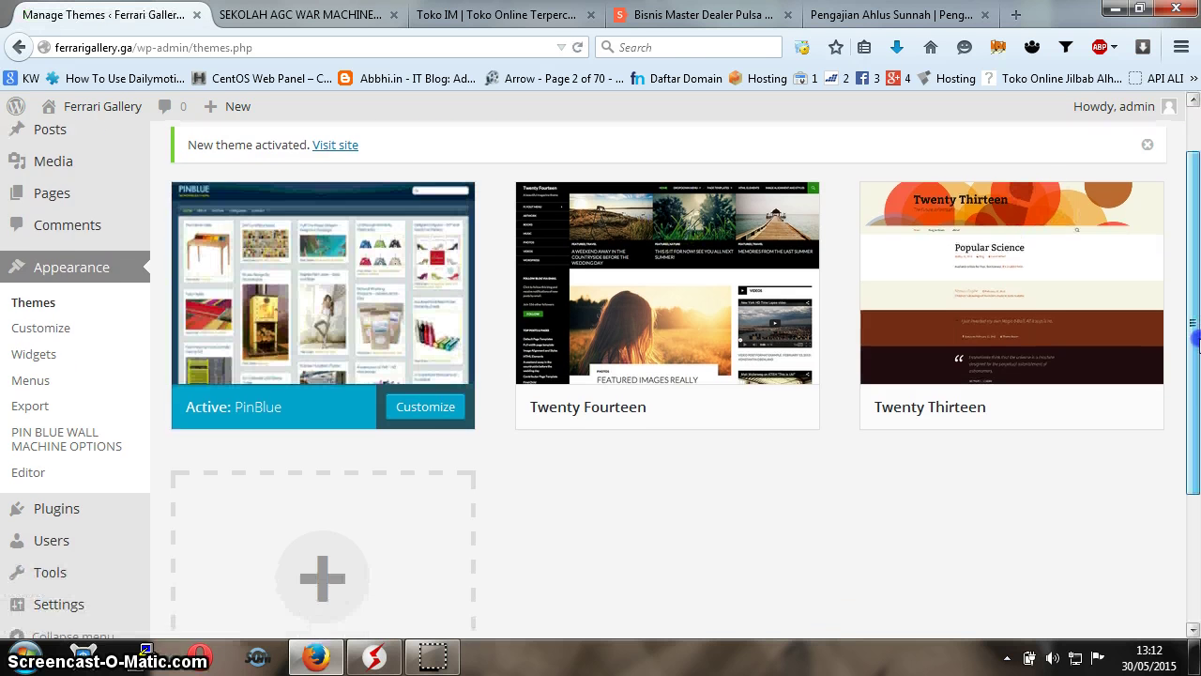
{"action": "left_click", "coordinate": [54, 427]}
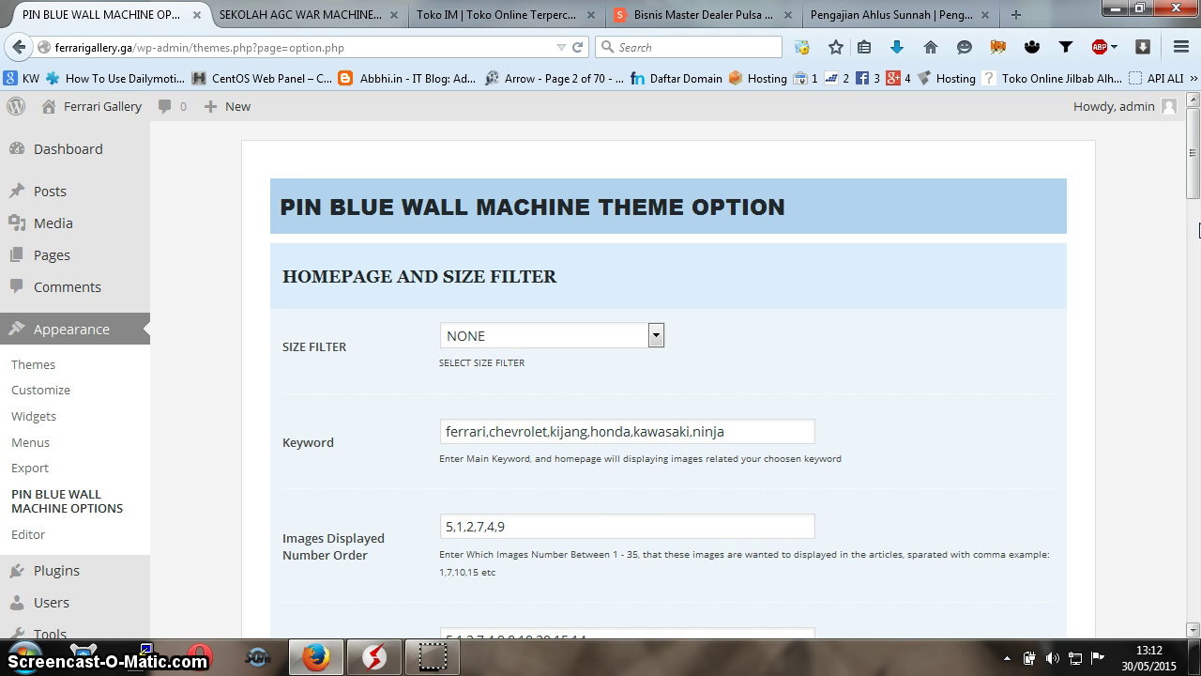
{"action": "left_click", "coordinate": [535, 337]}
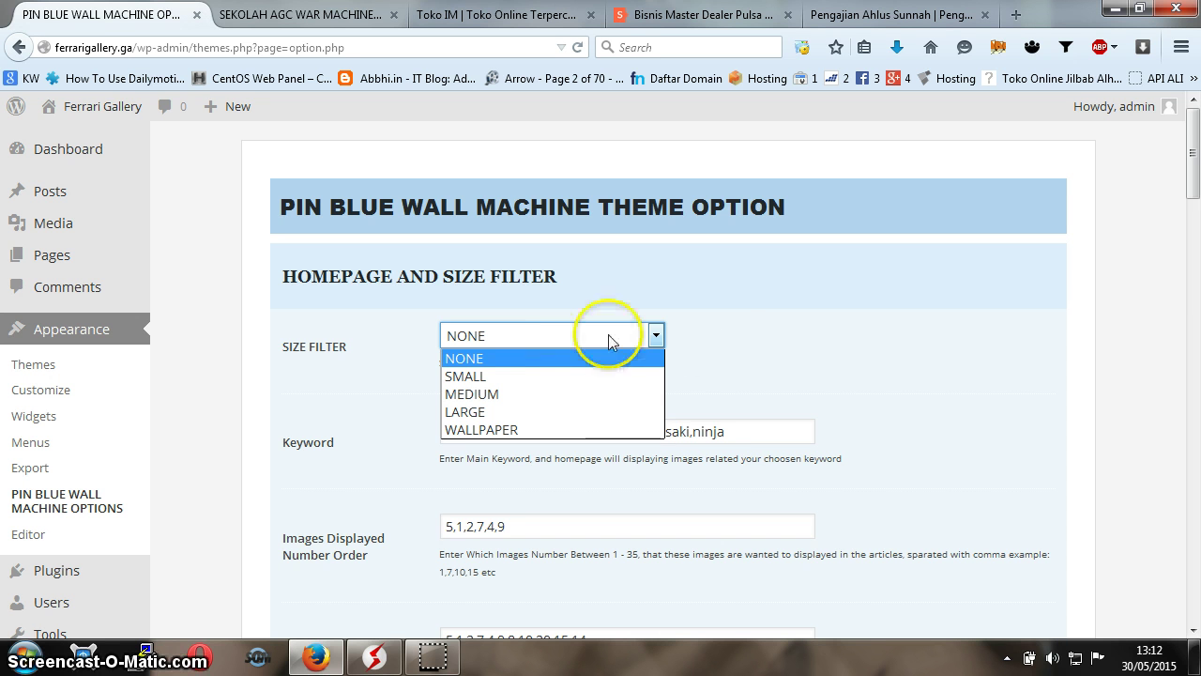
{"action": "left_click", "coordinate": [721, 340]}
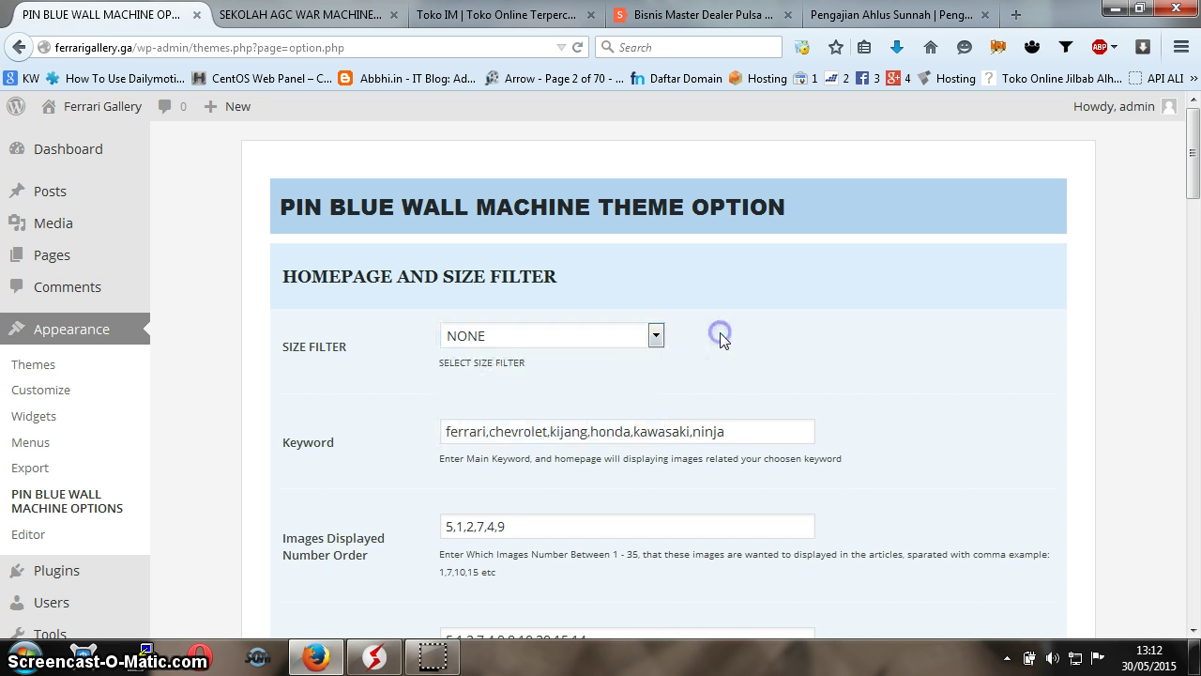
{"action": "left_click", "coordinate": [601, 336]}
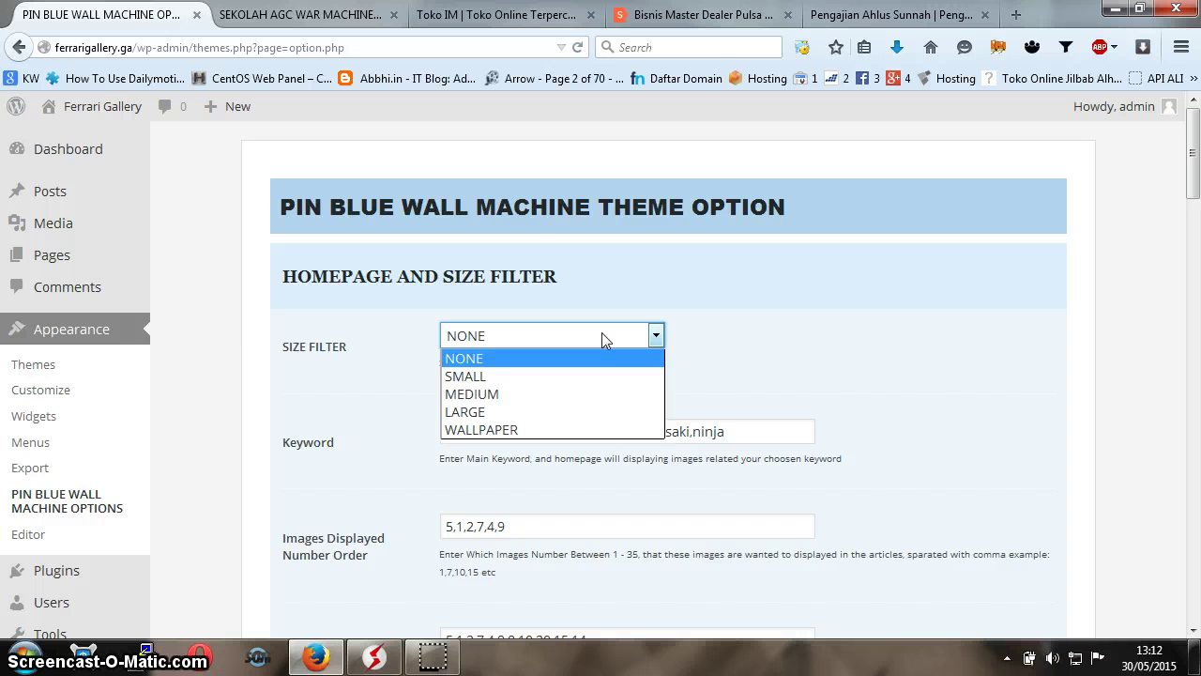
{"action": "left_click", "coordinate": [745, 332]}
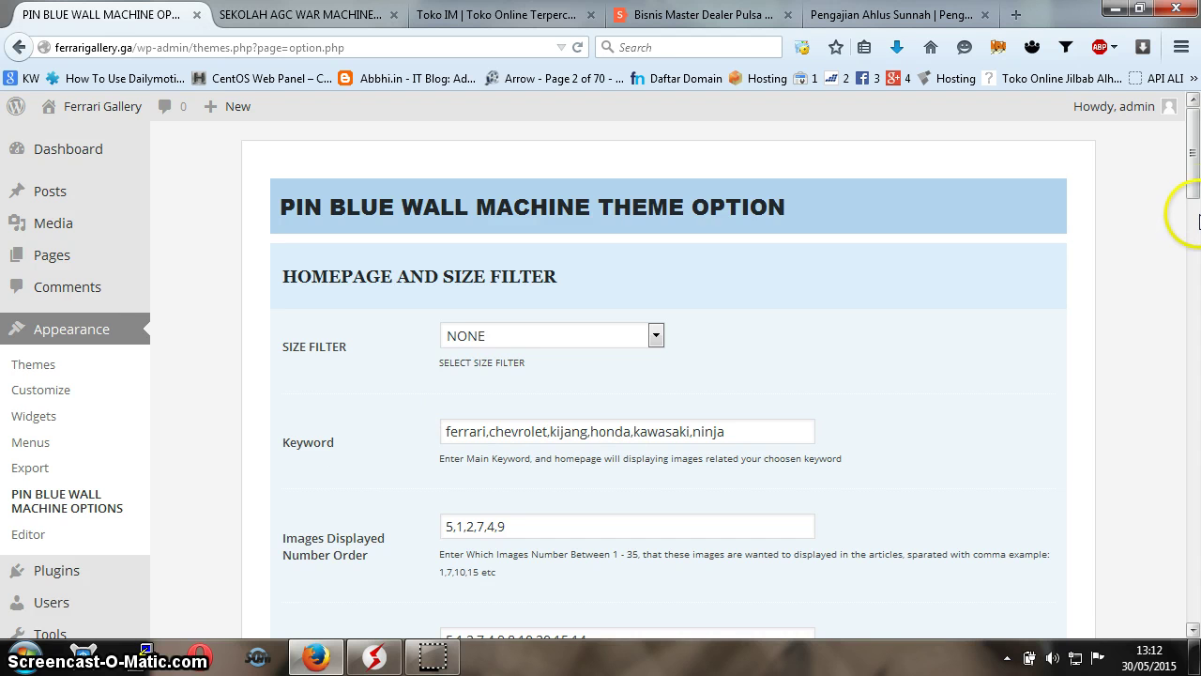
- Review the keyword, images displayed order, fake related articles order and related feed options
{"action": "left_click_drag", "start_coordinate": [1193, 178], "coordinate": [1195, 208]}
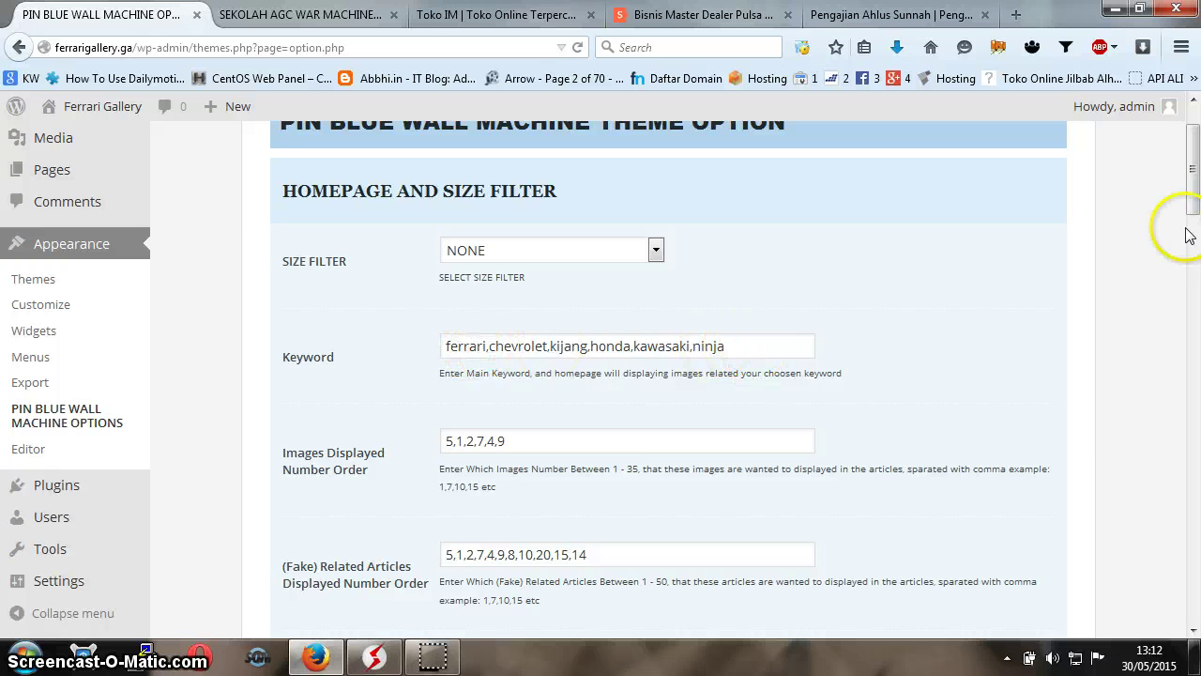
{"action": "left_click_drag", "start_coordinate": [1188, 201], "coordinate": [1196, 229]}
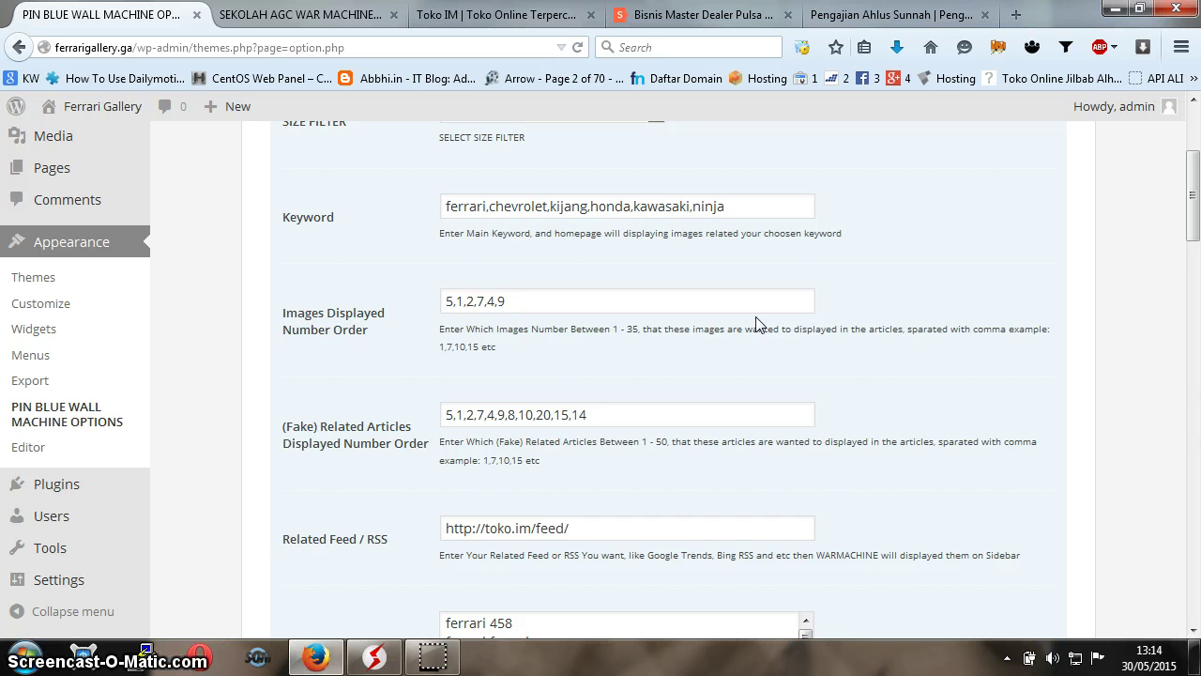
{"action": "left_click", "coordinate": [496, 512]}
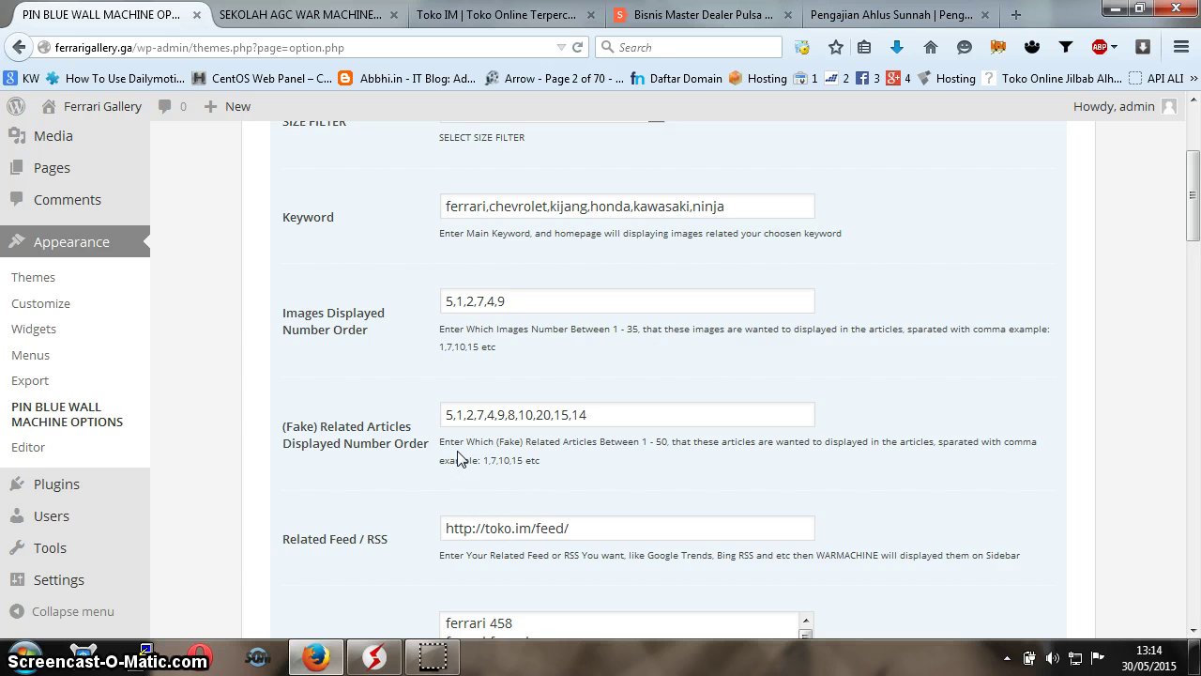
- Review the related feed and favorite keywords options of the theme
{"action": "left_click", "coordinate": [548, 196]}
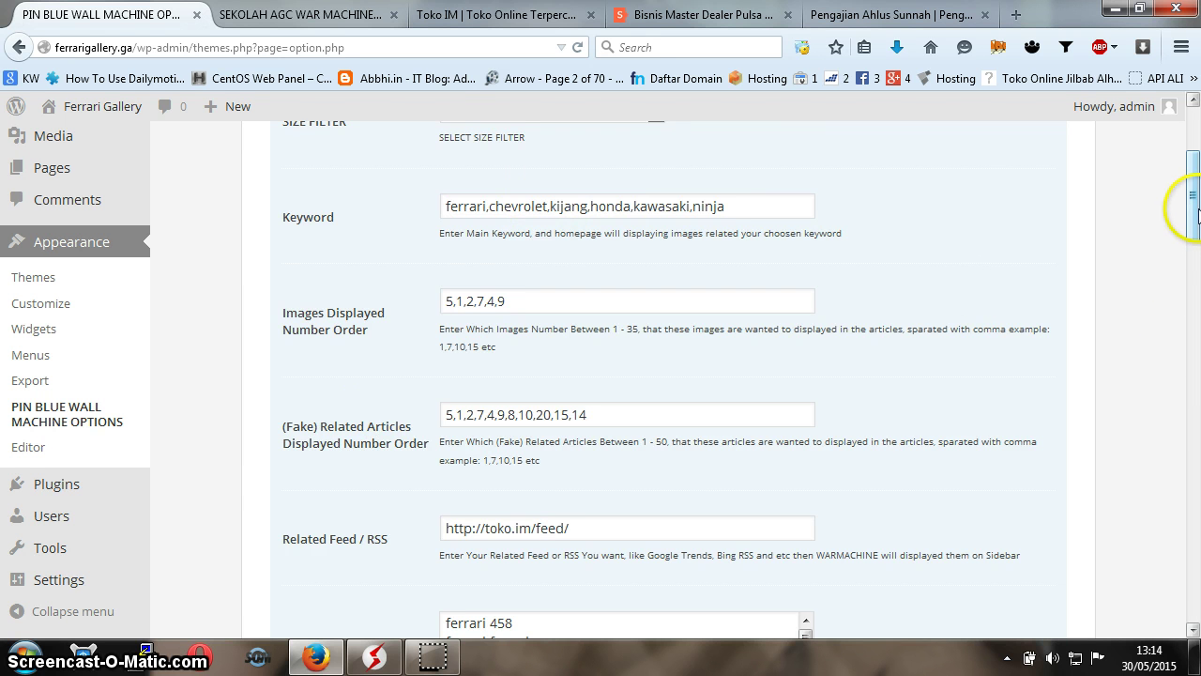
{"action": "scroll", "coordinate": [1197, 214], "scroll_direction": "down", "scroll_amount": 2}
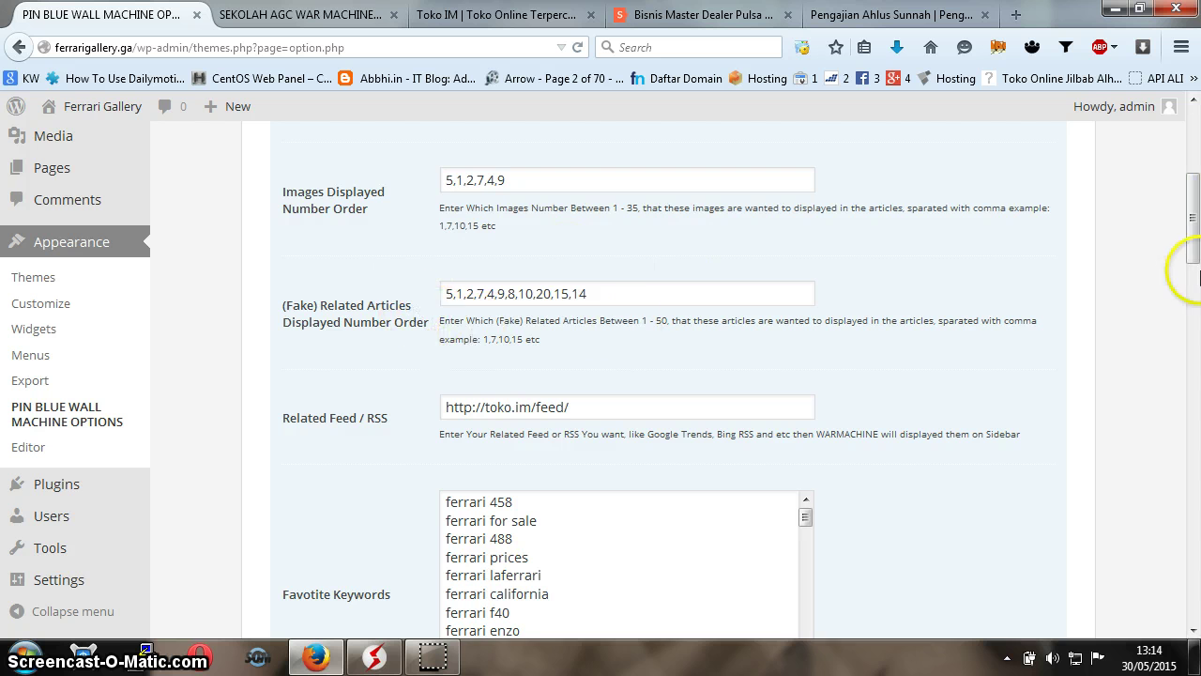
{"action": "scroll", "coordinate": [1194, 267], "scroll_direction": "down", "scroll_amount": 2}
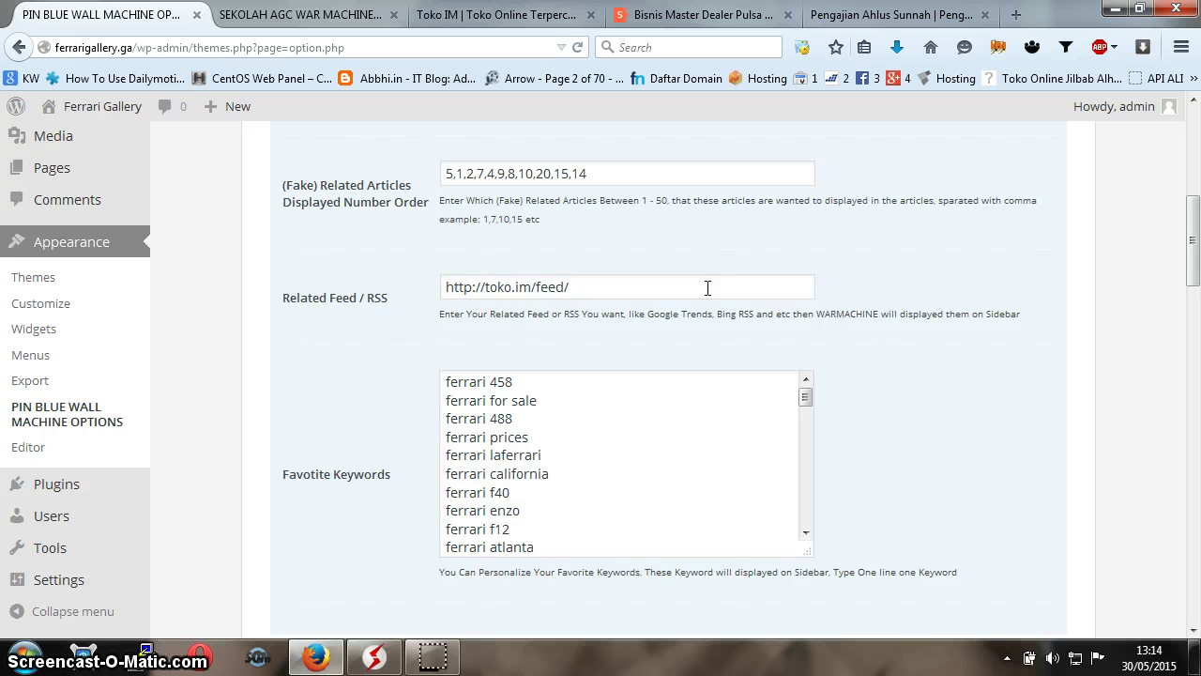
- Examine the Viglink API key section, including the available e-Bay ads display choices and the ads number order
{"action": "left_click_drag", "start_coordinate": [1191, 270], "coordinate": [1196, 333]}
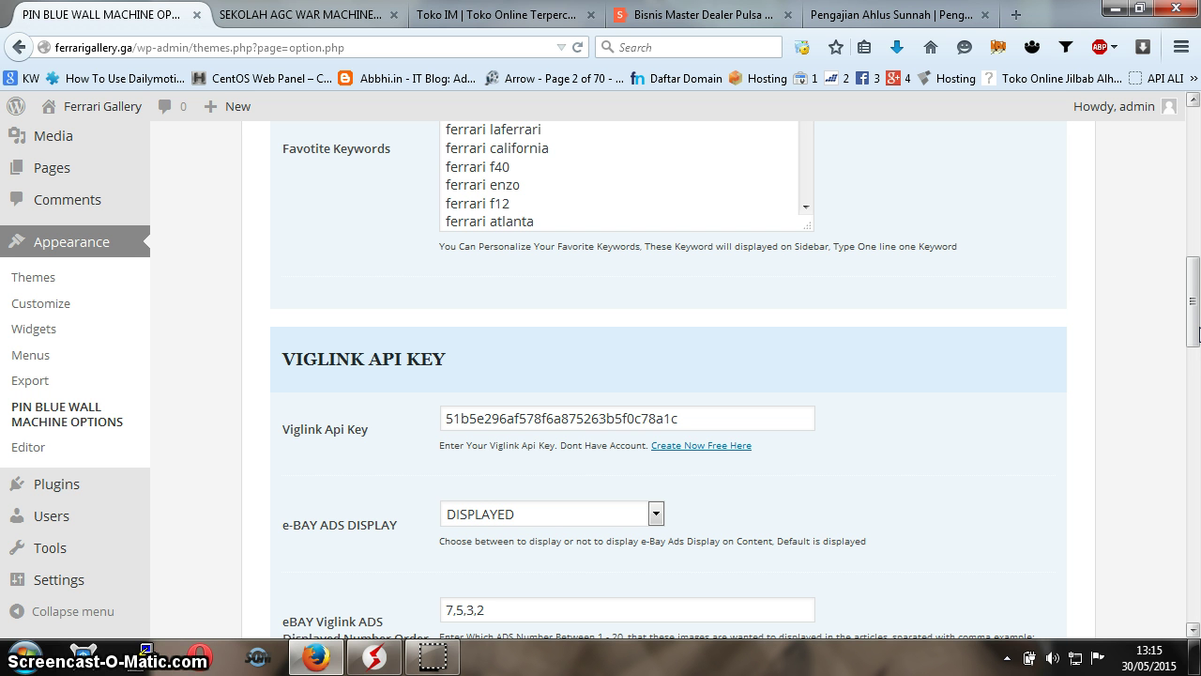
{"action": "left_click_drag", "start_coordinate": [1195, 333], "coordinate": [1195, 357]}
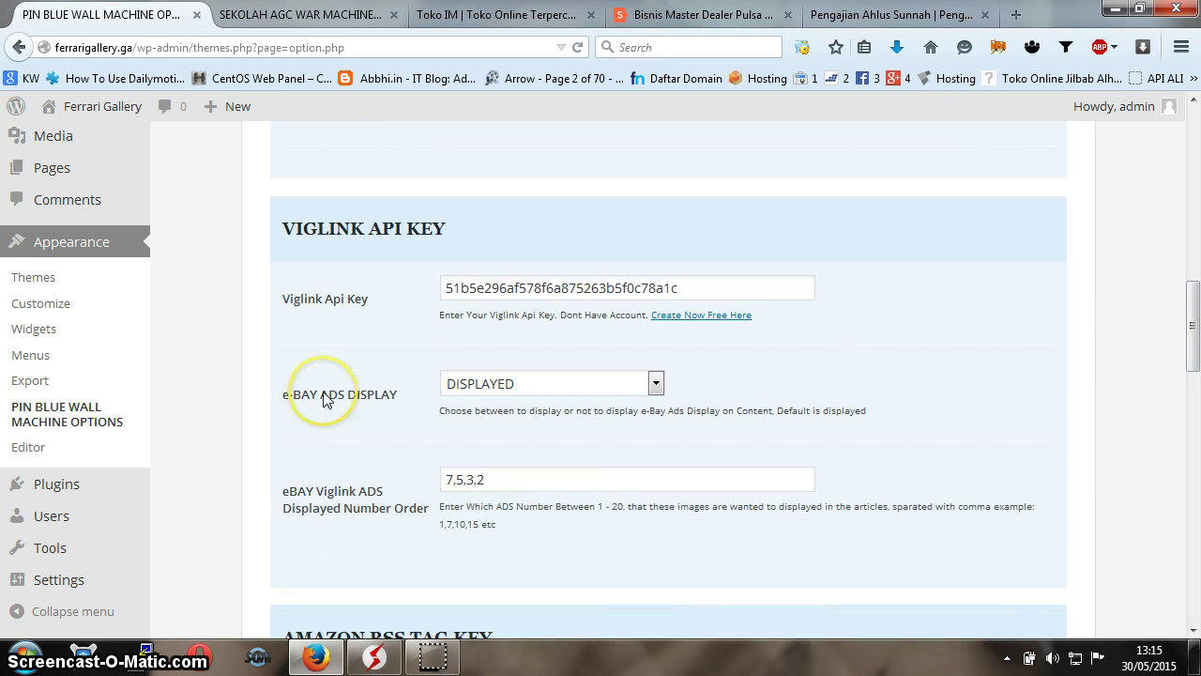
{"action": "left_click", "coordinate": [544, 385]}
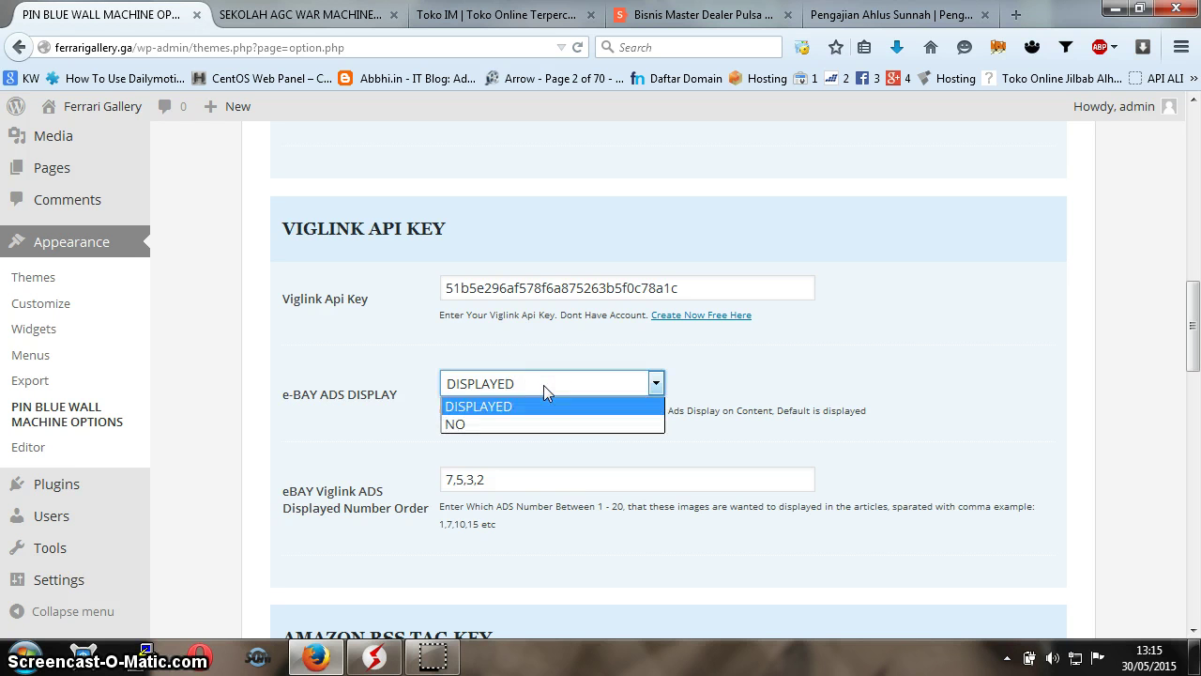
{"action": "left_click", "coordinate": [516, 405]}
{"action": "left_click", "coordinate": [735, 357]}
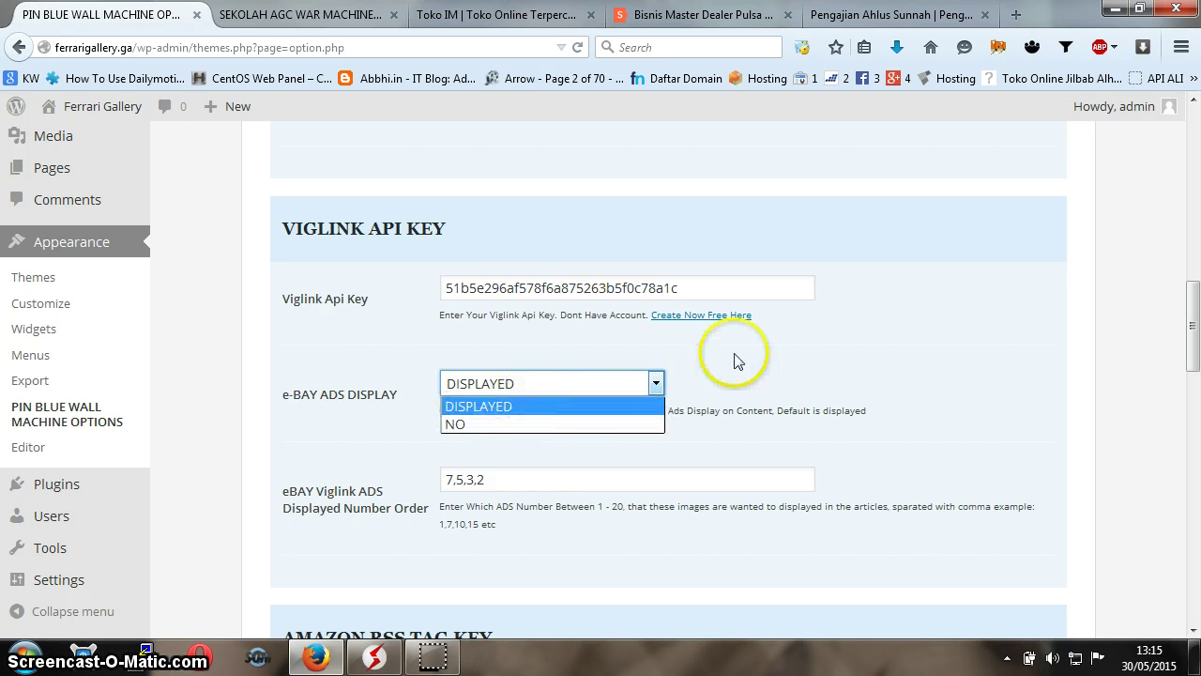
{"action": "left_click", "coordinate": [562, 384]}
{"action": "left_click_drag", "start_coordinate": [1191, 366], "coordinate": [1198, 379]}
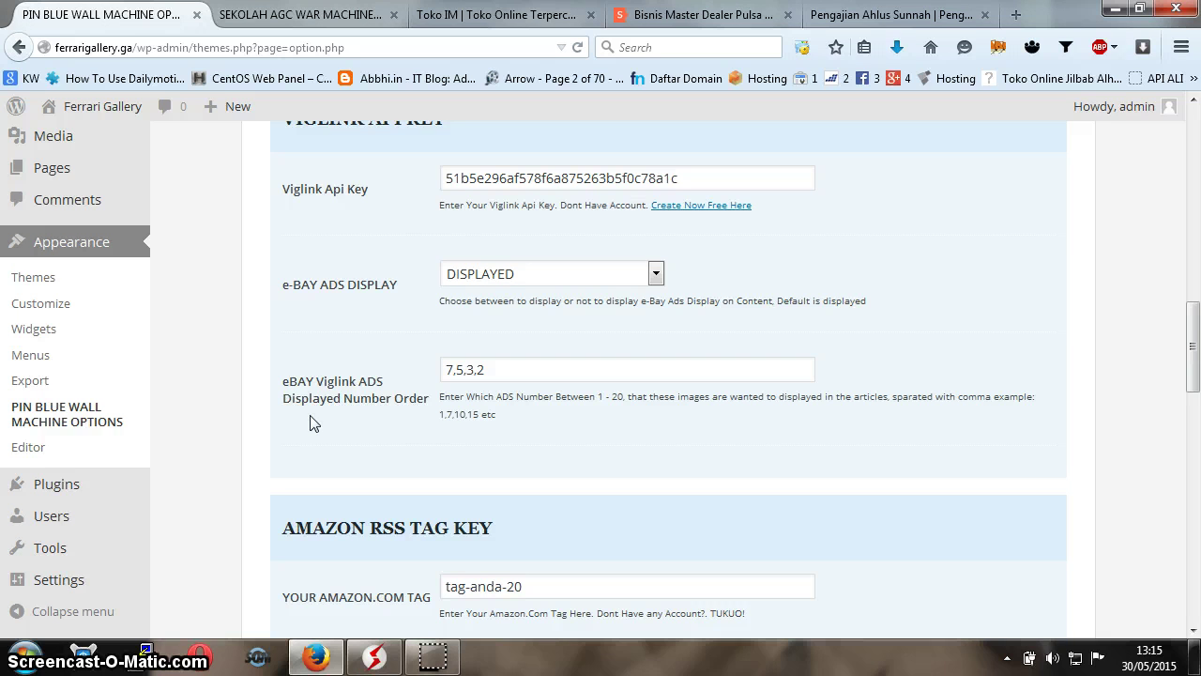
{"action": "left_click", "coordinate": [1192, 387]}
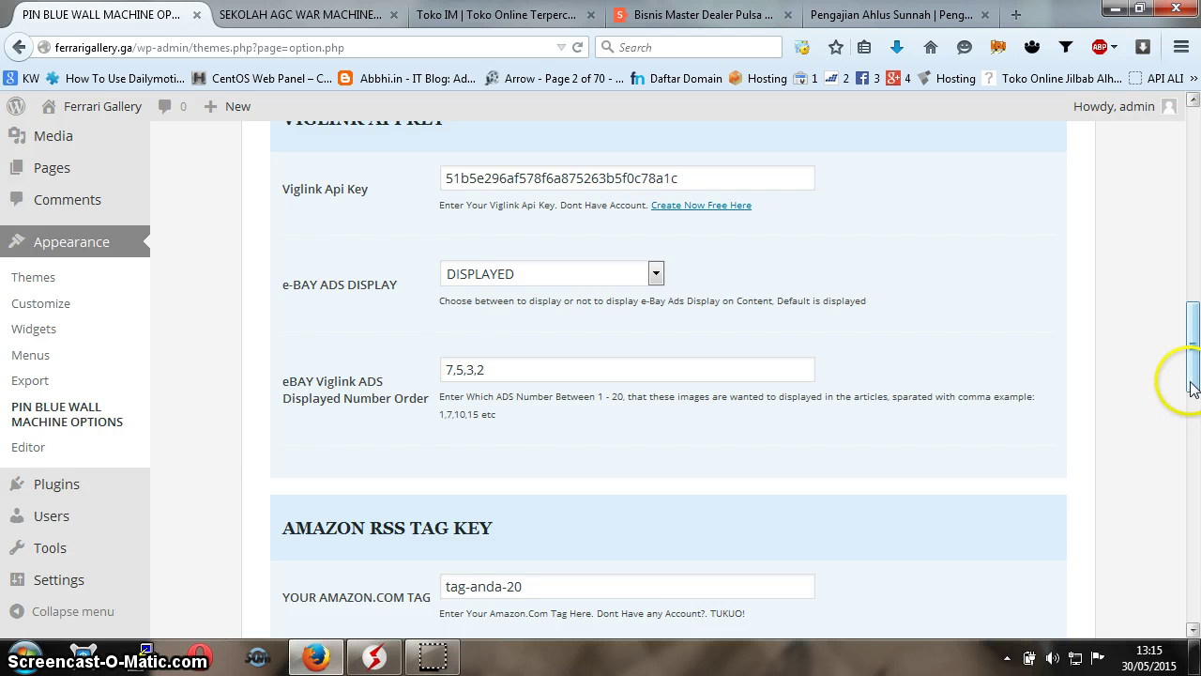
- Examine the Amazon RSS tag section, including the tag, the ads display choices and the ads number order
{"action": "left_click_drag", "start_coordinate": [1192, 387], "coordinate": [1196, 422]}
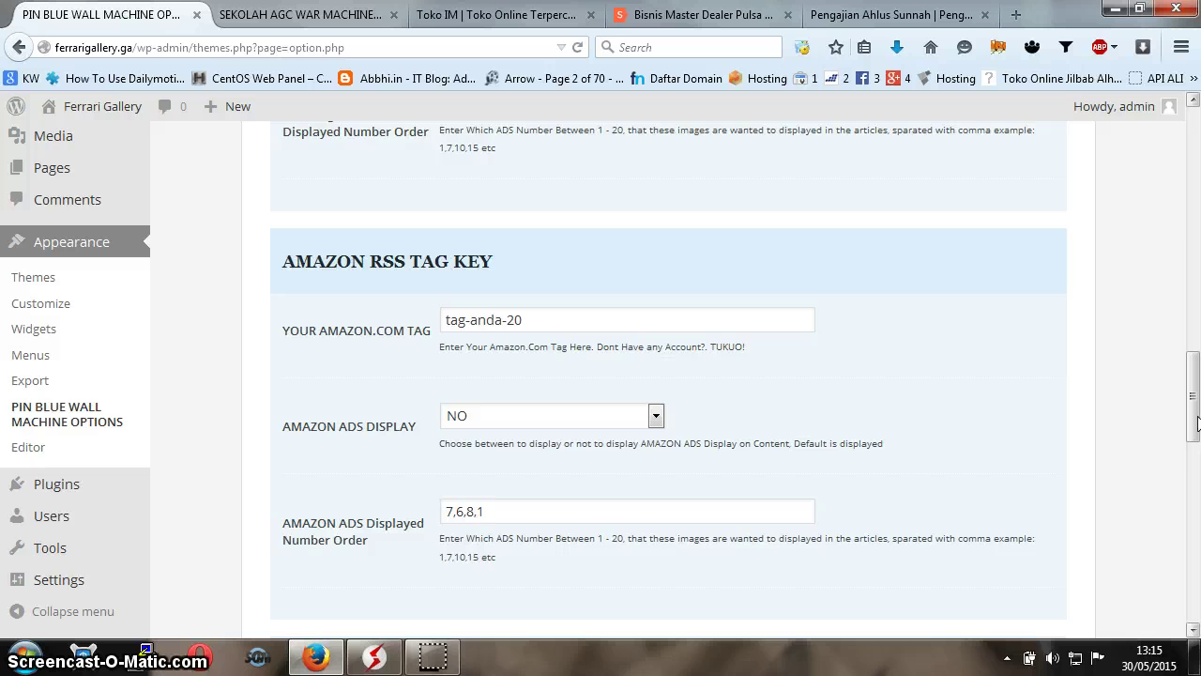
{"action": "left_click", "coordinate": [556, 321]}
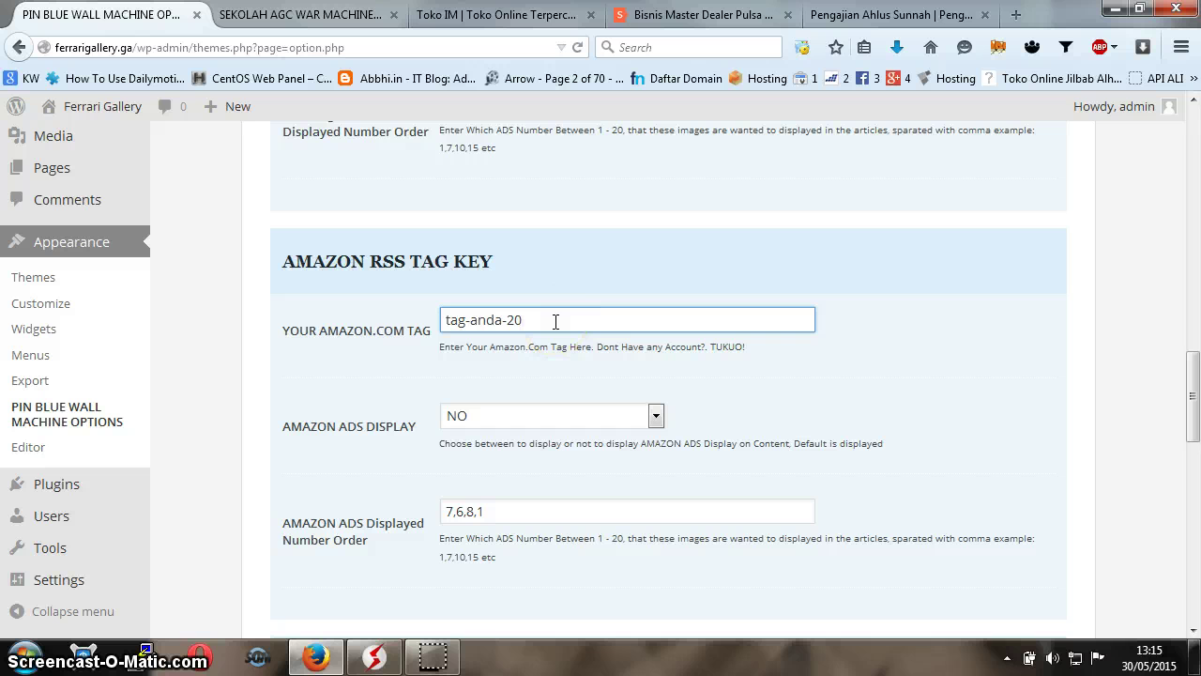
{"action": "left_click", "coordinate": [558, 409]}
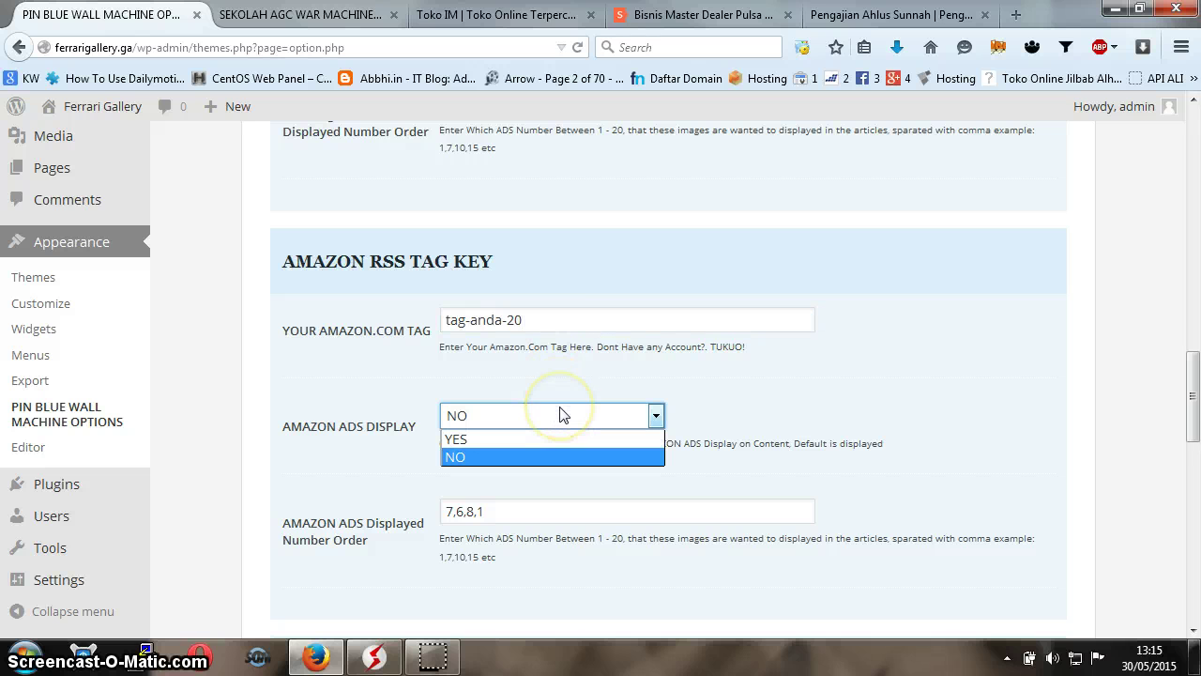
{"action": "left_click", "coordinate": [874, 402]}
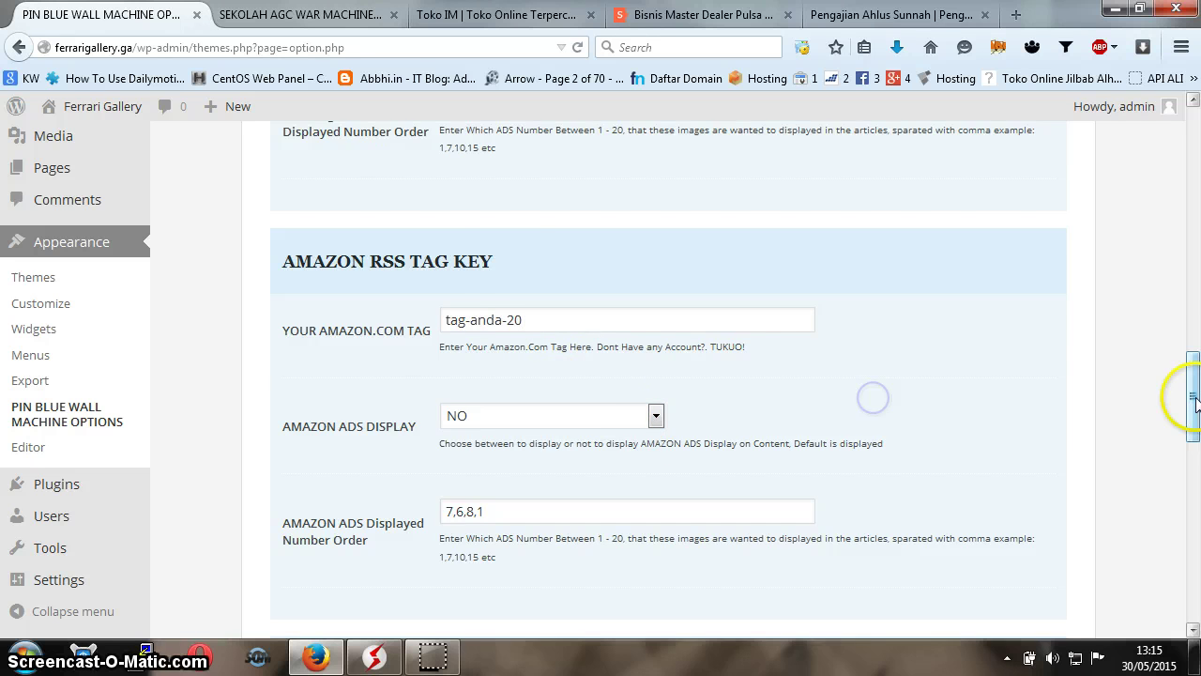
{"action": "left_click_drag", "start_coordinate": [1190, 394], "coordinate": [1196, 436]}
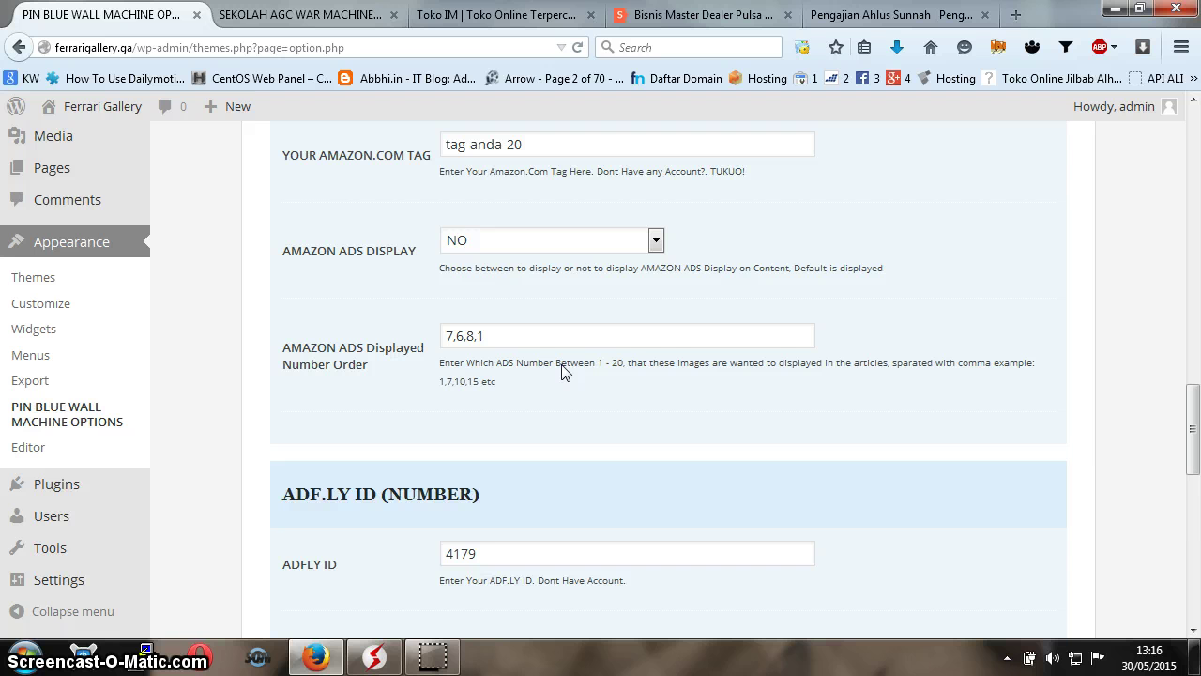
- Review the Adf.ly ID, censored words and redirect web target options
{"action": "left_click_drag", "start_coordinate": [1196, 435], "coordinate": [1195, 460]}
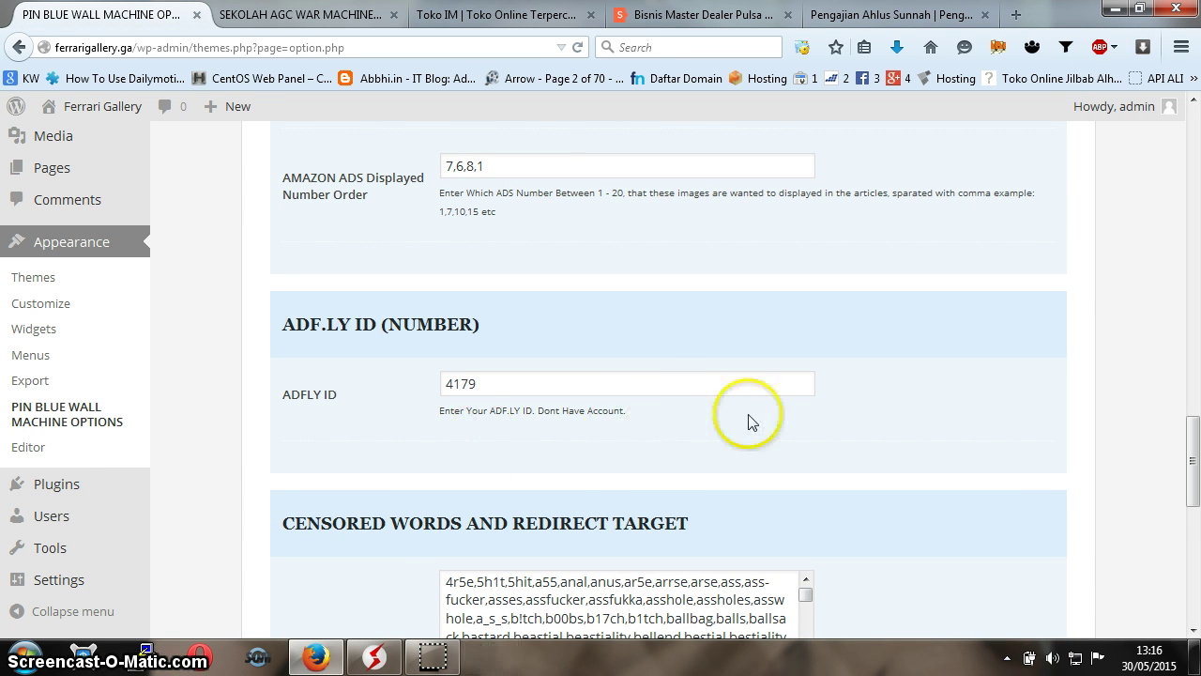
{"action": "left_click_drag", "start_coordinate": [1191, 432], "coordinate": [1192, 479]}
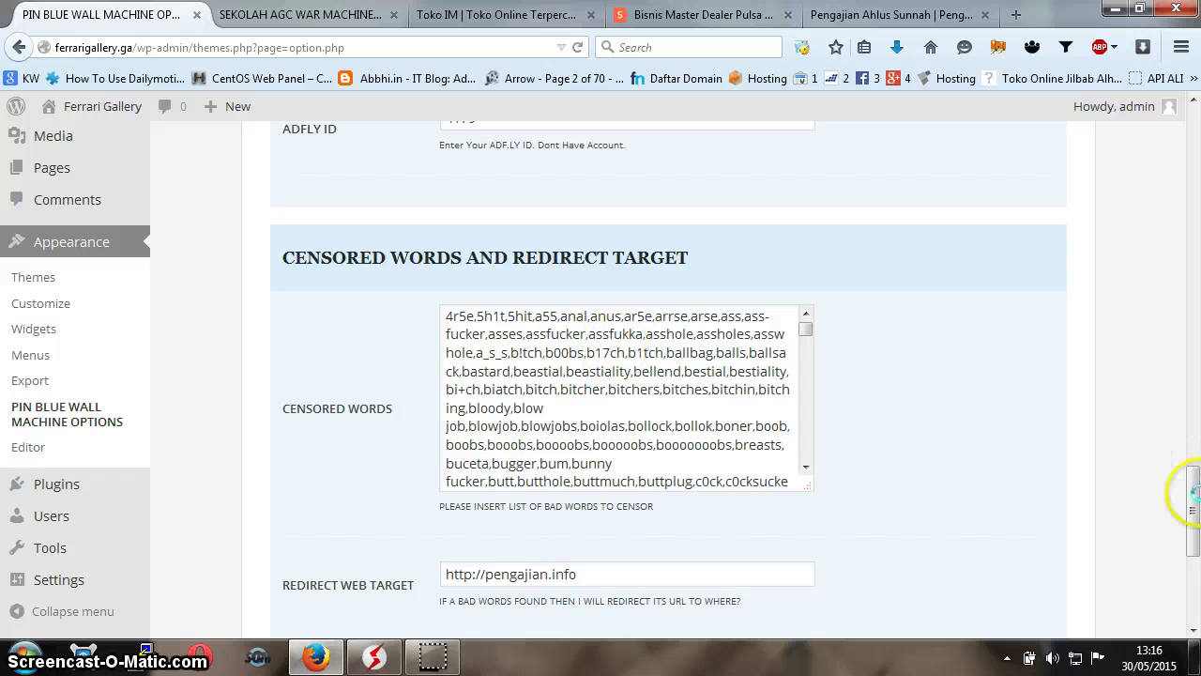
{"action": "left_click_drag", "start_coordinate": [1192, 483], "coordinate": [1192, 516]}
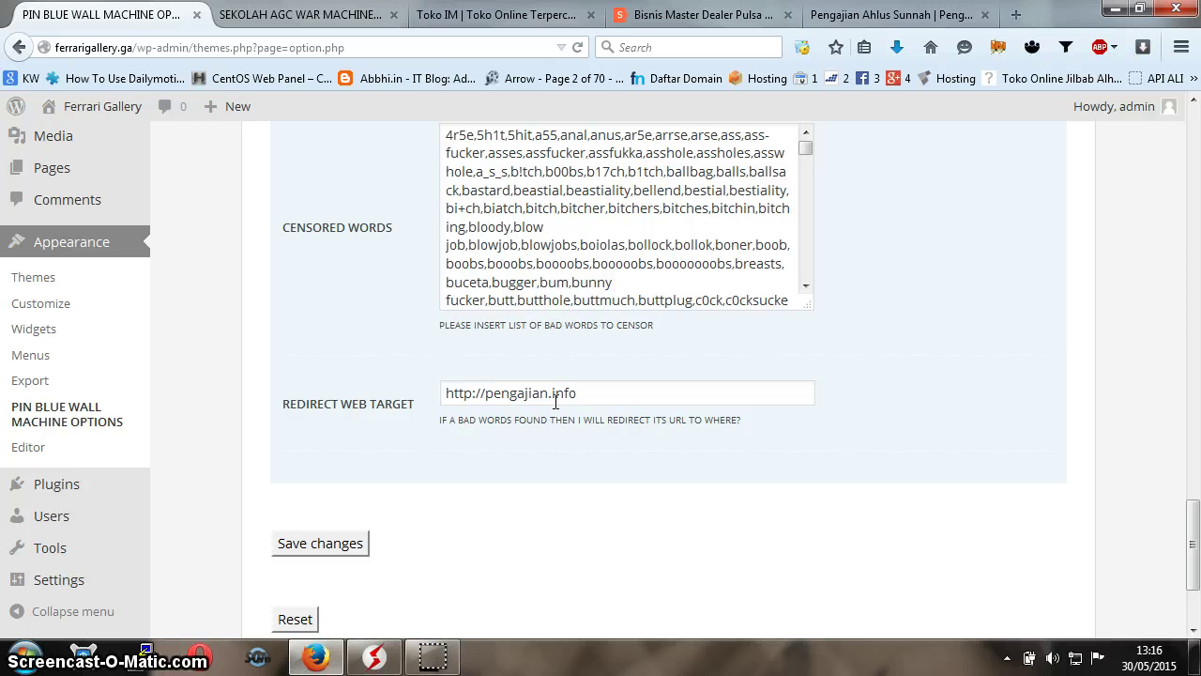
- Recheck the homepage and size filter section, from the size filter choices through the favorite keywords
{"action": "left_click_drag", "start_coordinate": [1192, 563], "coordinate": [1194, 136]}
{"action": "left_click", "coordinate": [1195, 142]}
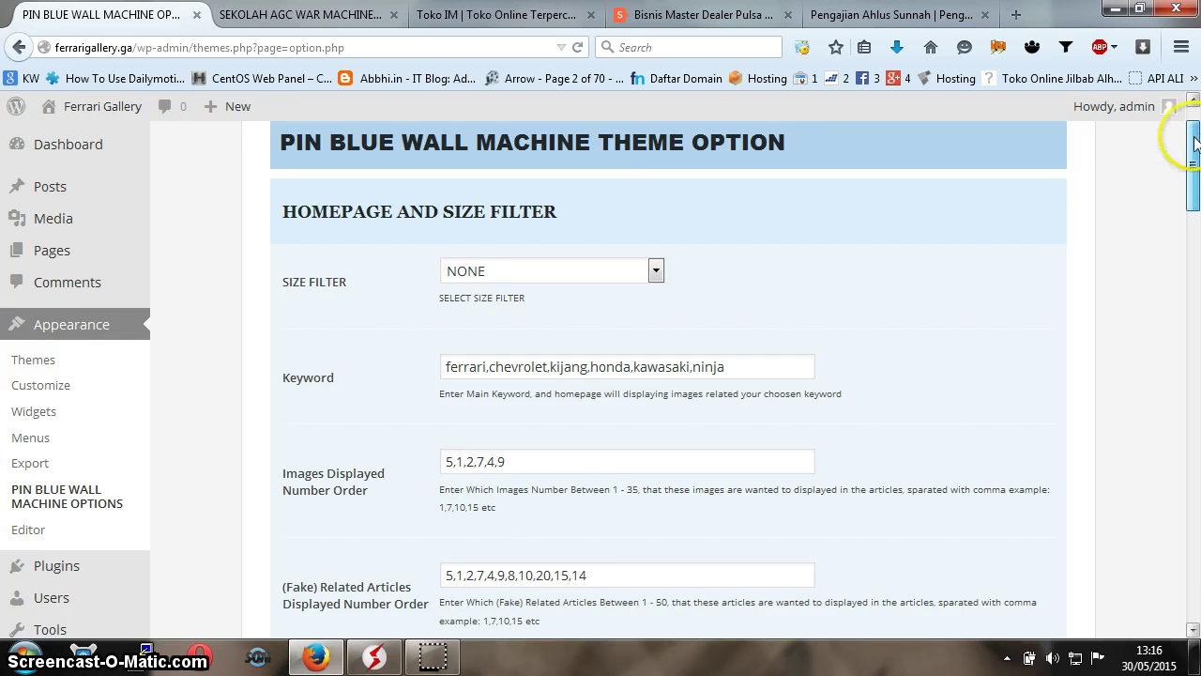
{"action": "left_click", "coordinate": [498, 270]}
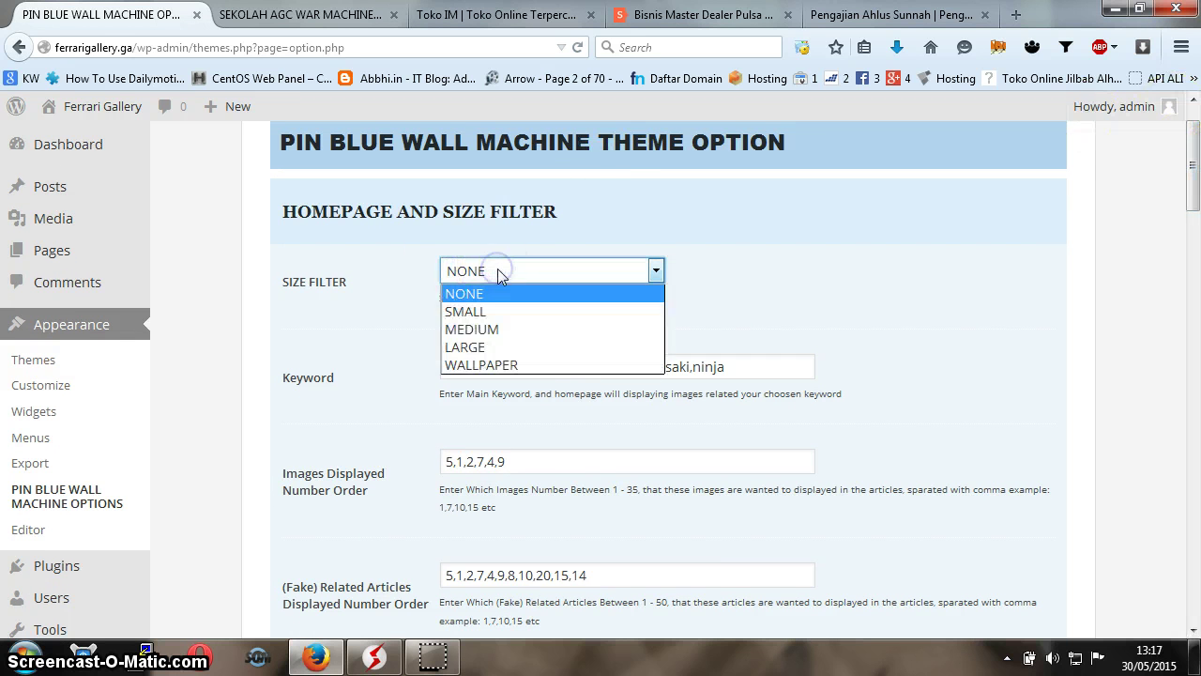
{"action": "left_click", "coordinate": [816, 254]}
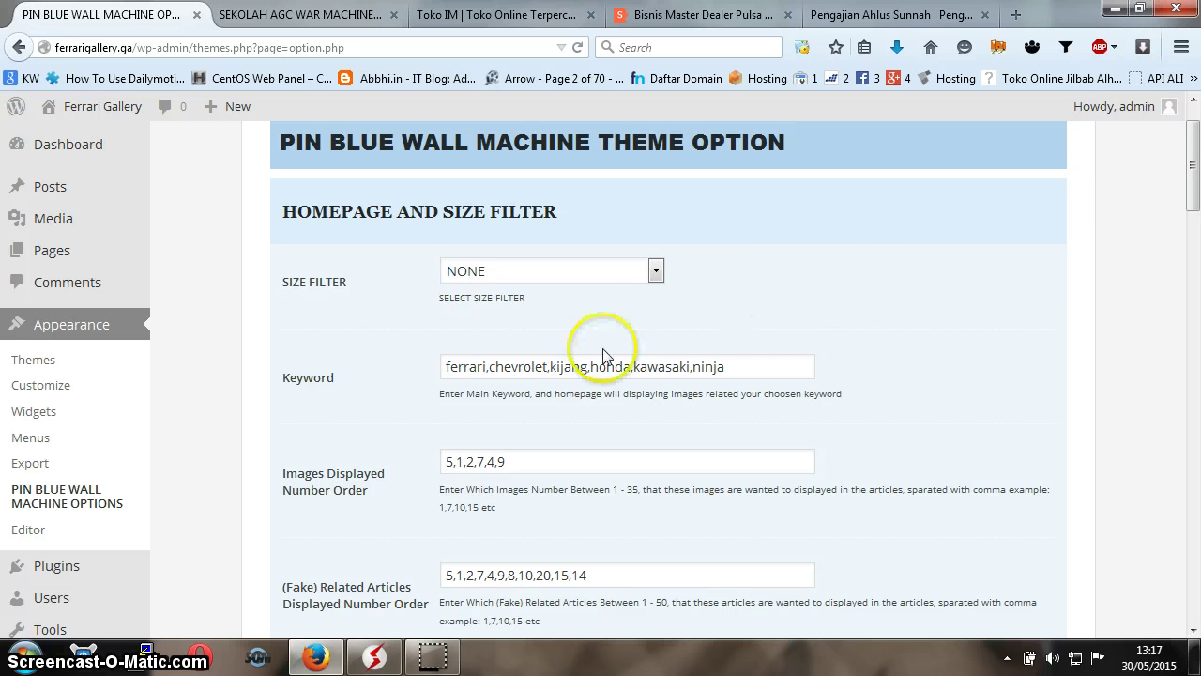
{"action": "left_click_drag", "start_coordinate": [1194, 165], "coordinate": [1195, 194]}
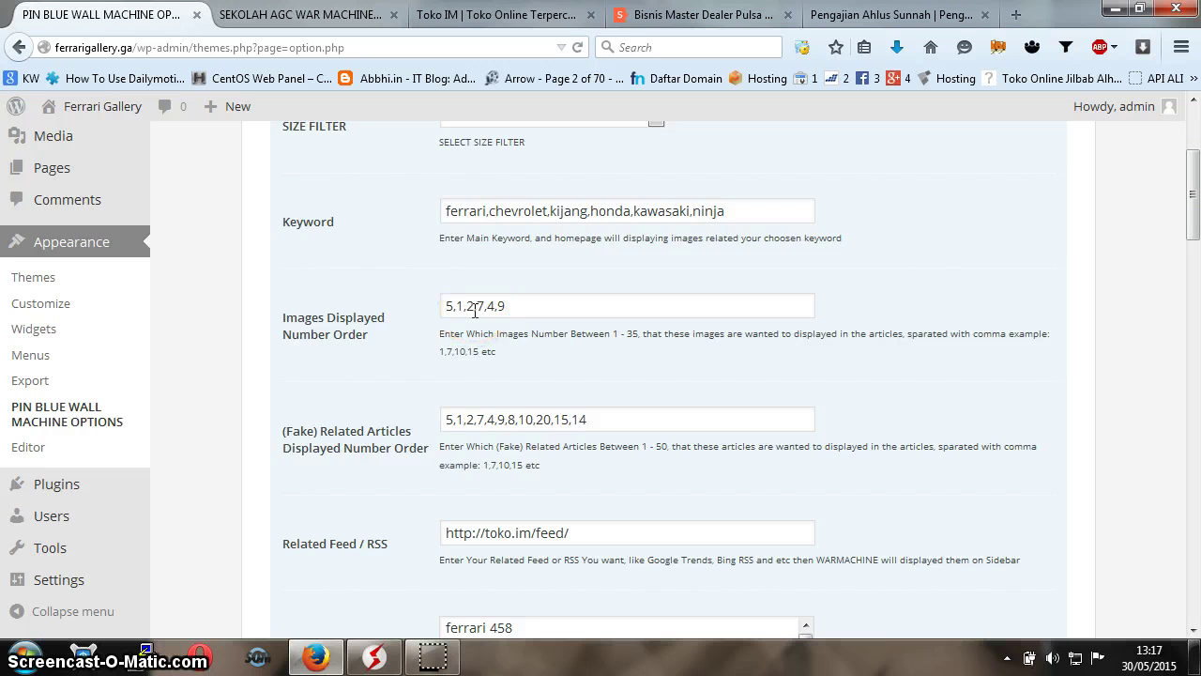
{"action": "left_click", "coordinate": [656, 416]}
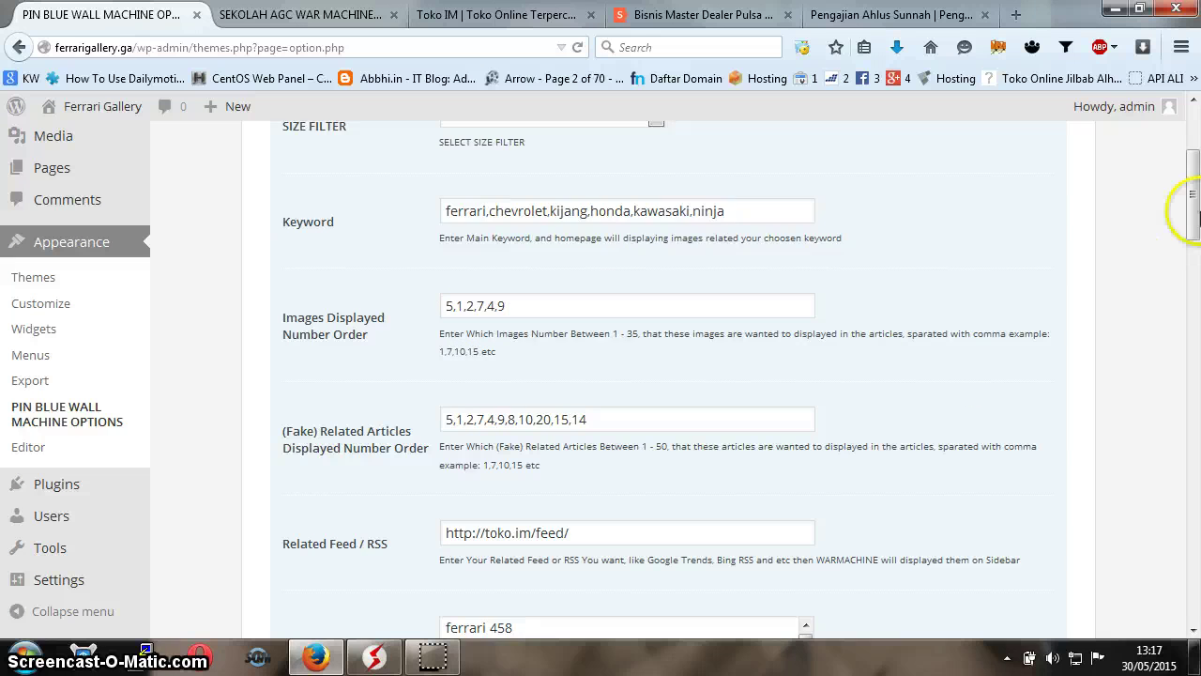
{"action": "left_click_drag", "start_coordinate": [1189, 187], "coordinate": [1195, 220]}
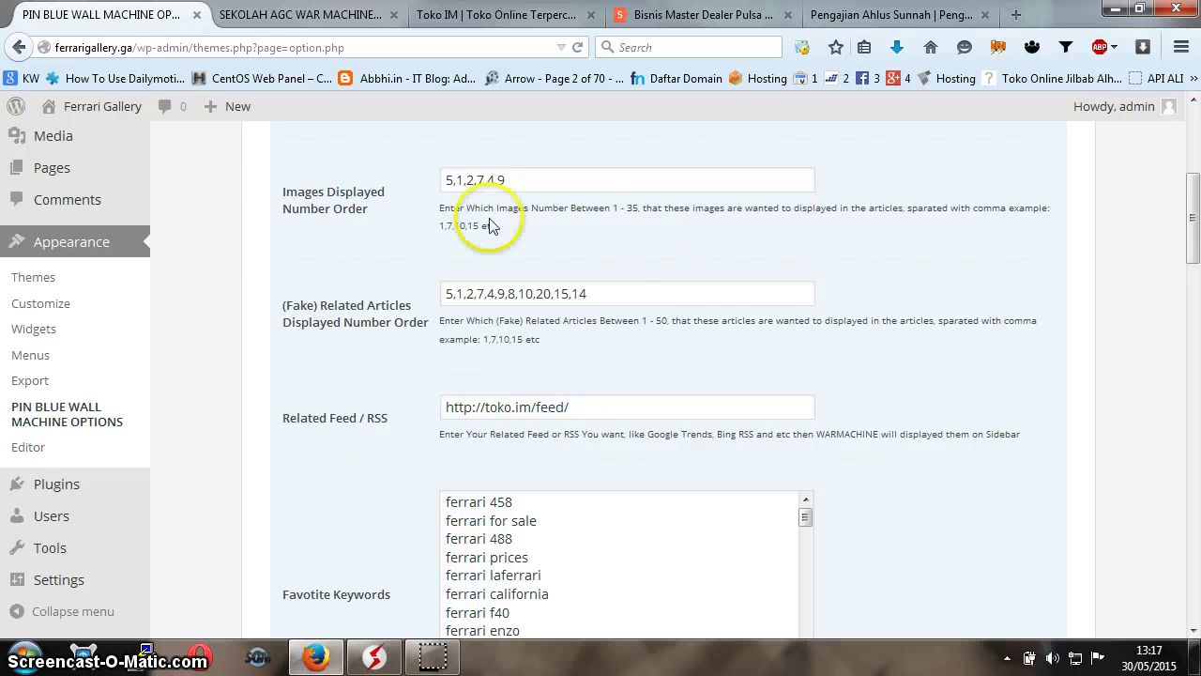
{"action": "left_click_drag", "start_coordinate": [1193, 242], "coordinate": [1197, 270]}
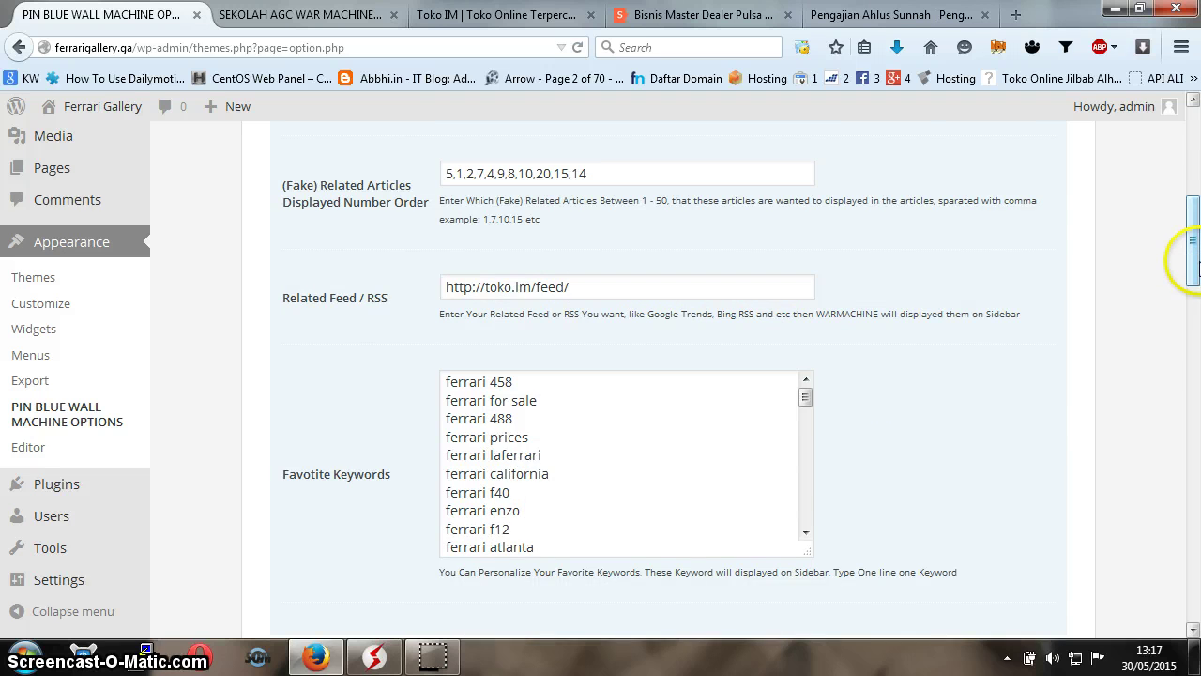
{"action": "left_click_drag", "start_coordinate": [1198, 267], "coordinate": [1198, 272]}
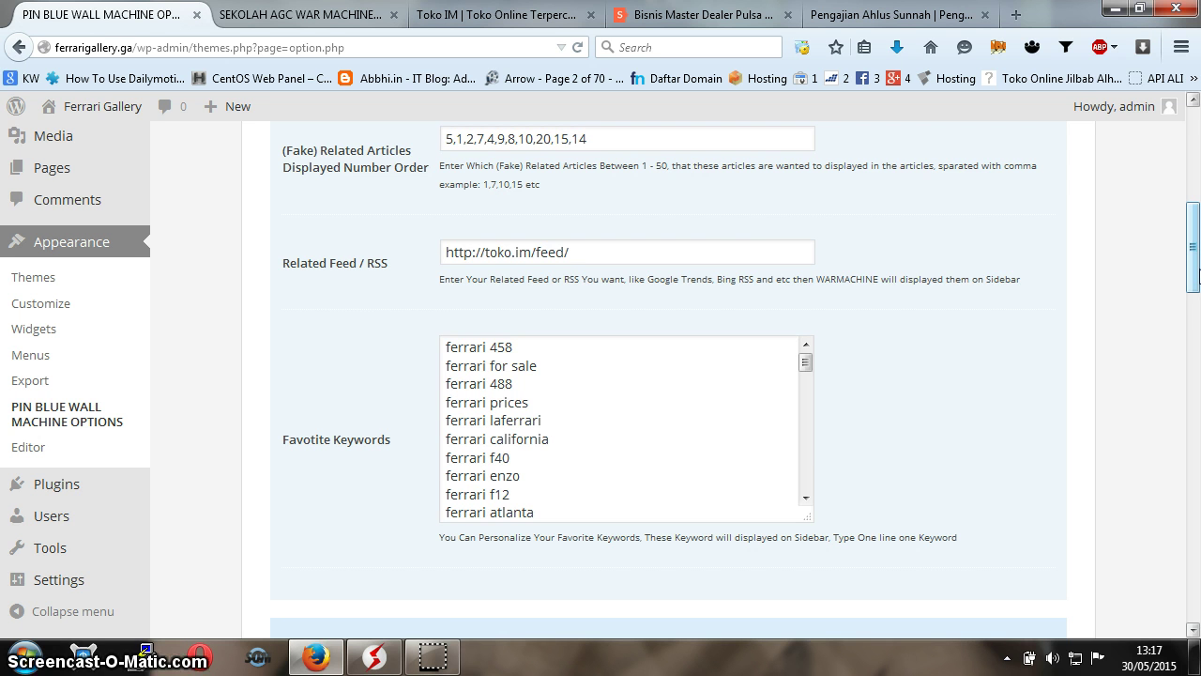
- Recheck the Viglink, Amazon, Adf.ly and censored words sections and save the Pin Blue Wall Machine options
{"action": "left_click_drag", "start_coordinate": [1198, 275], "coordinate": [1194, 351]}
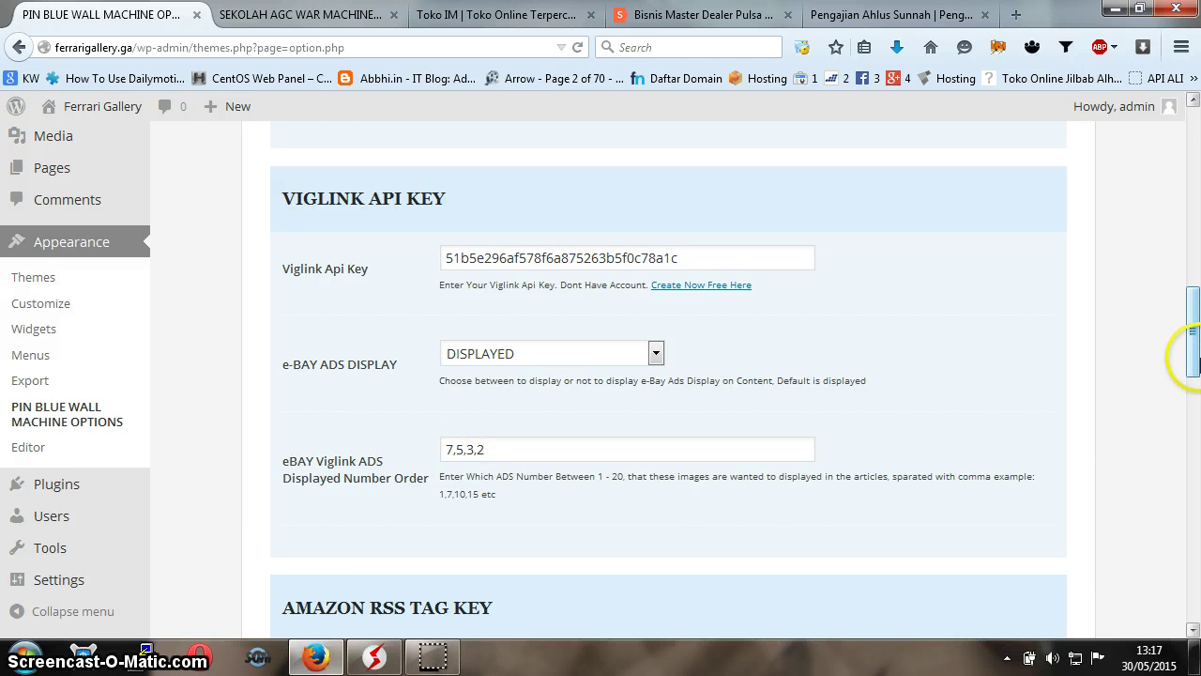
{"action": "left_click_drag", "start_coordinate": [1195, 357], "coordinate": [1197, 374]}
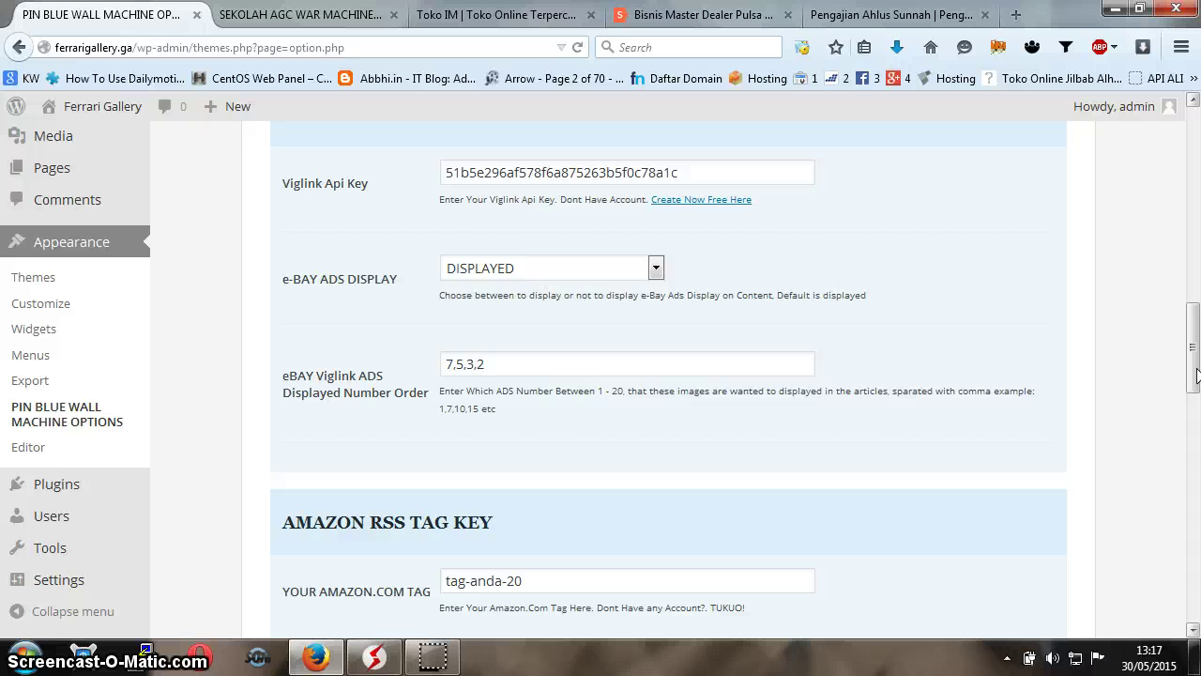
{"action": "left_click_drag", "start_coordinate": [1197, 374], "coordinate": [1198, 427]}
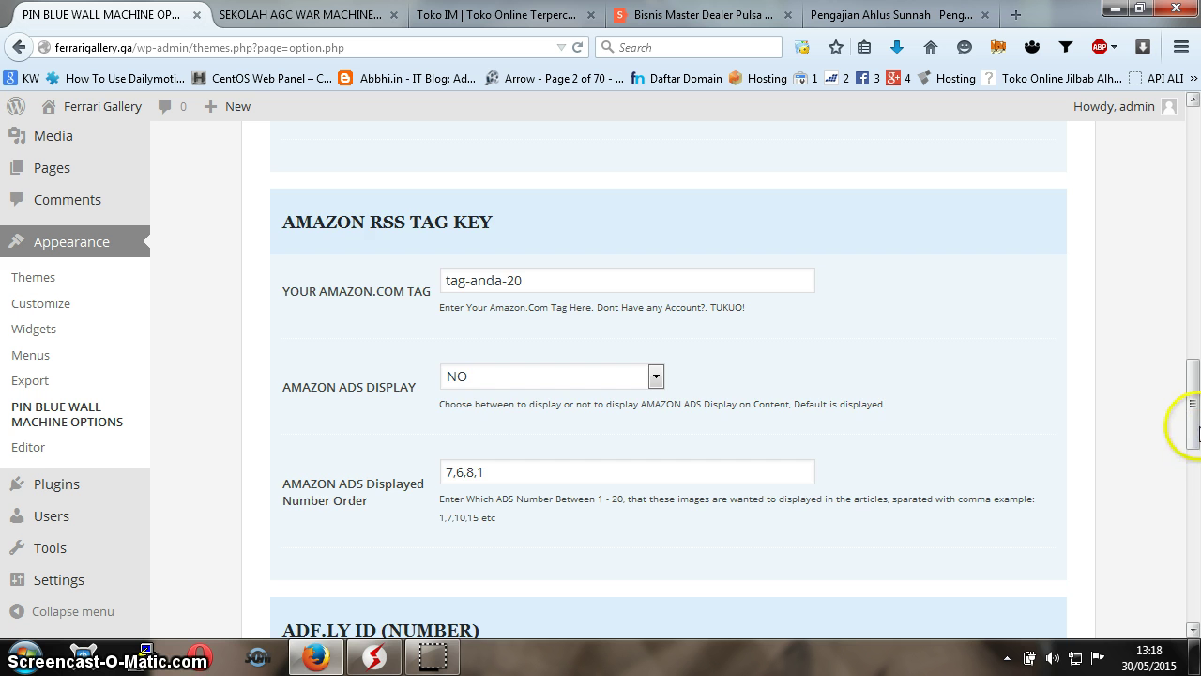
{"action": "left_click_drag", "start_coordinate": [1190, 421], "coordinate": [1195, 524]}
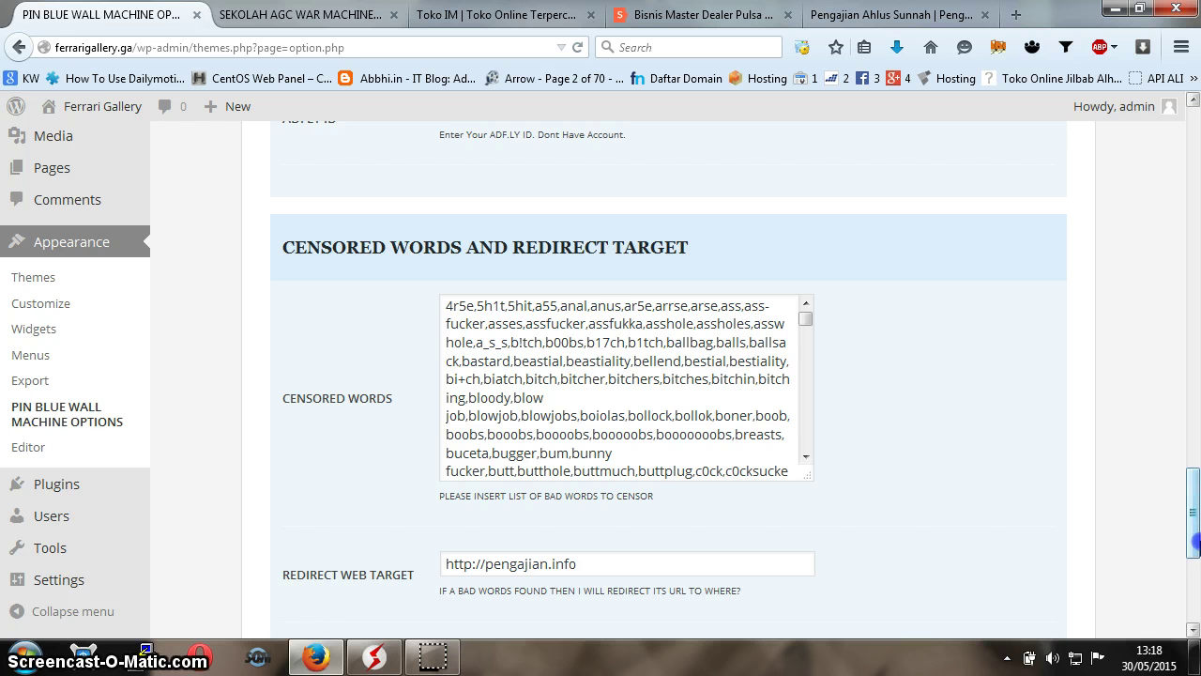
{"action": "left_click_drag", "start_coordinate": [1198, 530], "coordinate": [1196, 579]}
{"action": "left_click", "coordinate": [336, 448]}
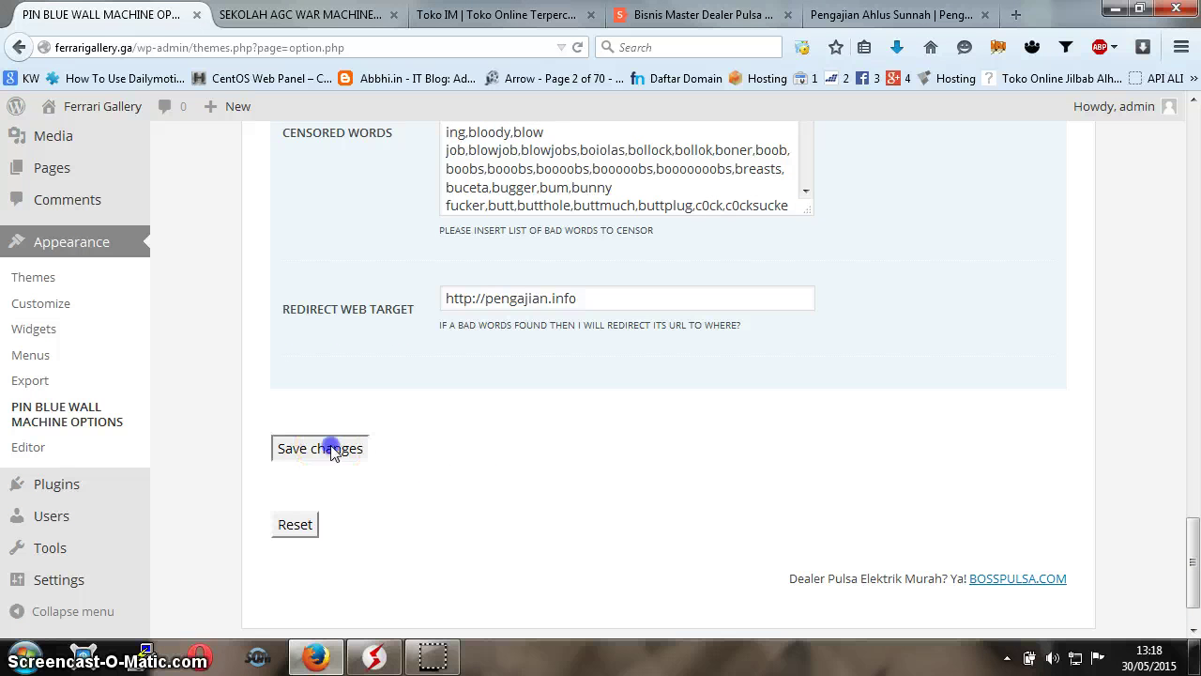
{"action": "scroll", "coordinate": [1197, 236], "scroll_direction": "up", "scroll_amount": 15}
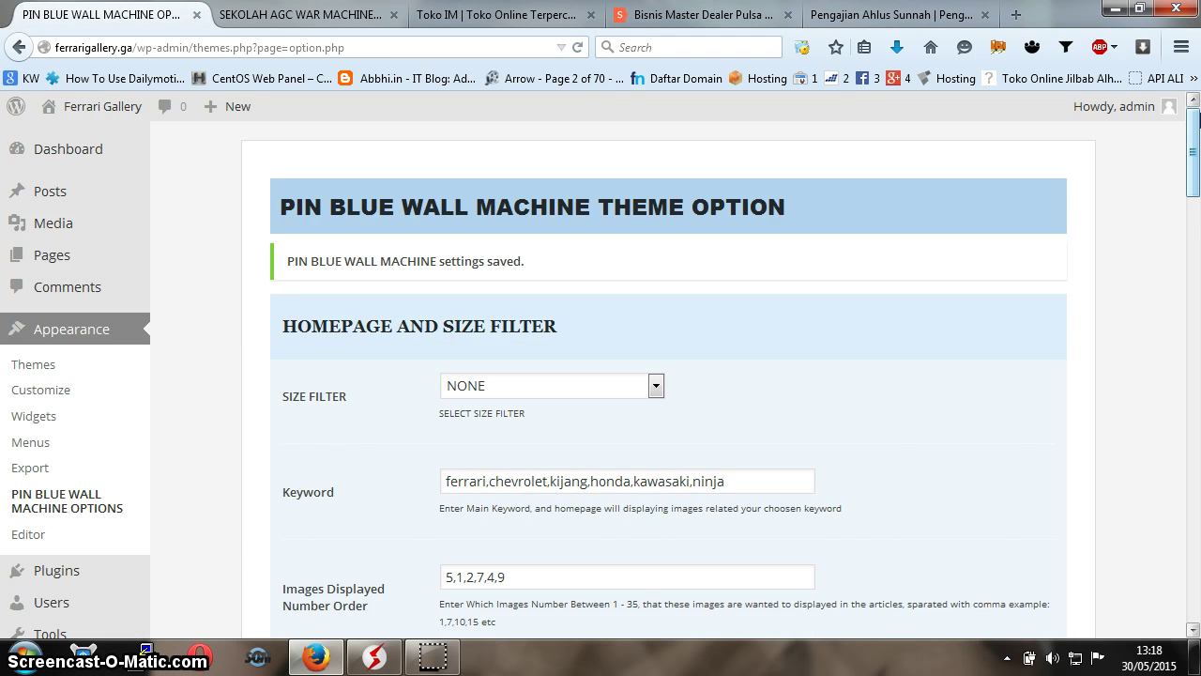
- Visit the Ferrari Gallery site's front end and open the Ninja Master Costume article from the homepage
{"action": "mouse_move", "coordinate": [112, 111]}
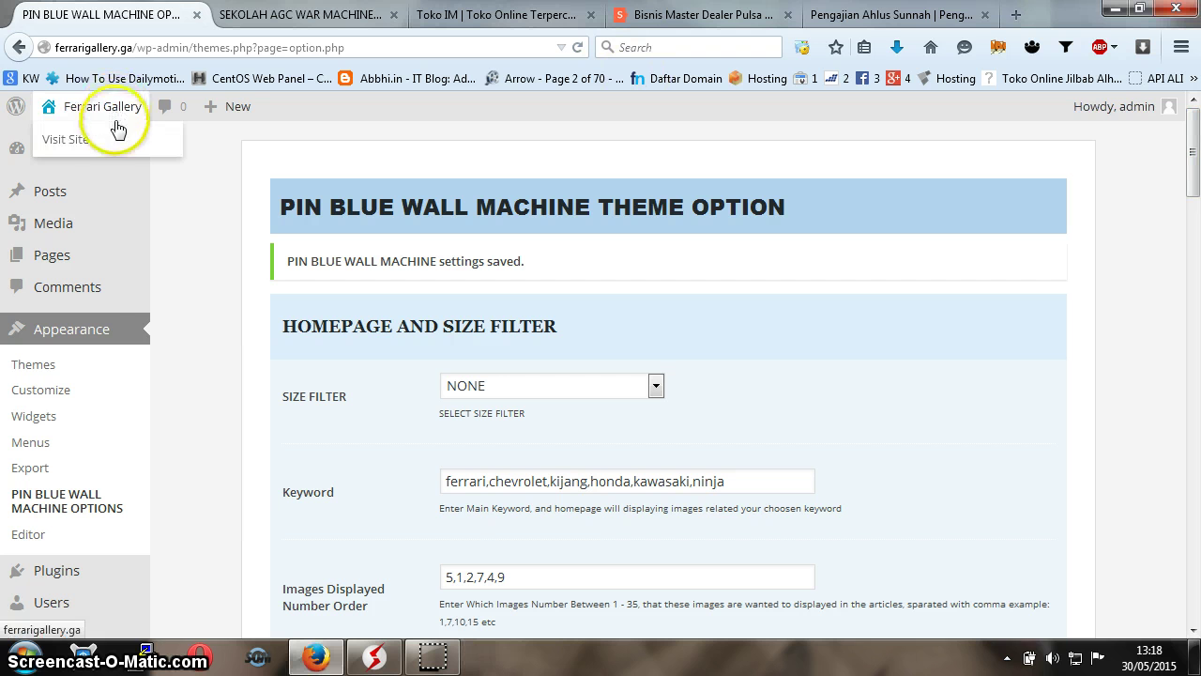
{"action": "left_click", "coordinate": [115, 143]}
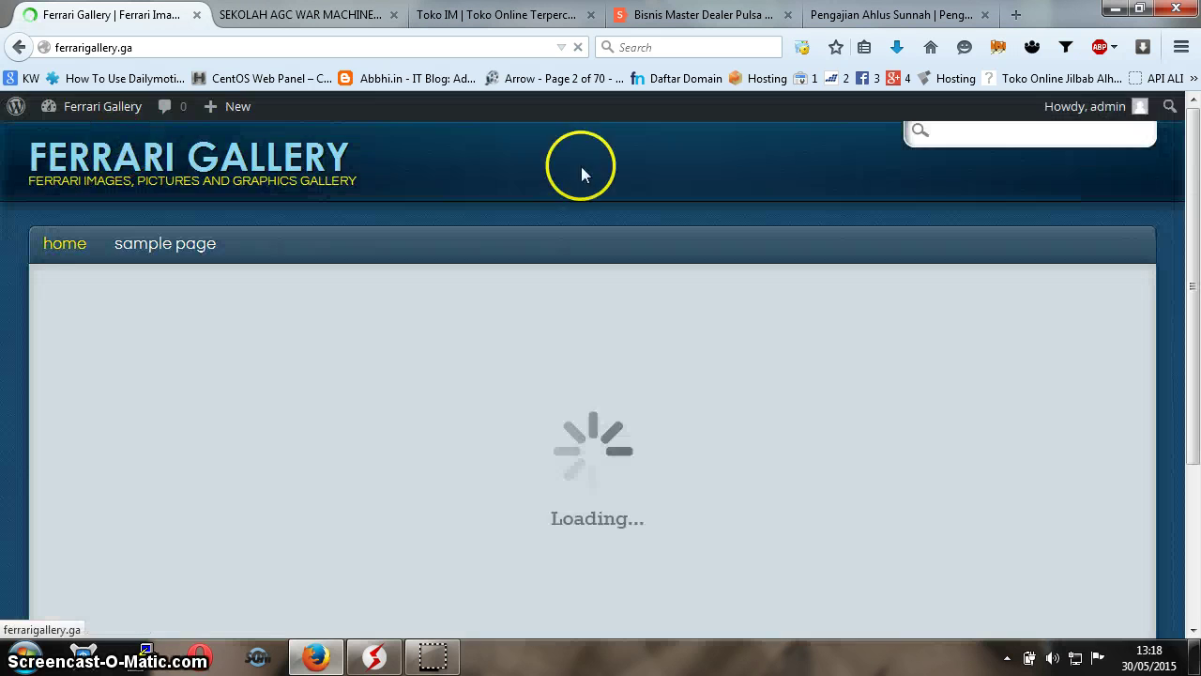
{"action": "scroll", "coordinate": [1196, 176], "scroll_direction": "down", "scroll_amount": 3}
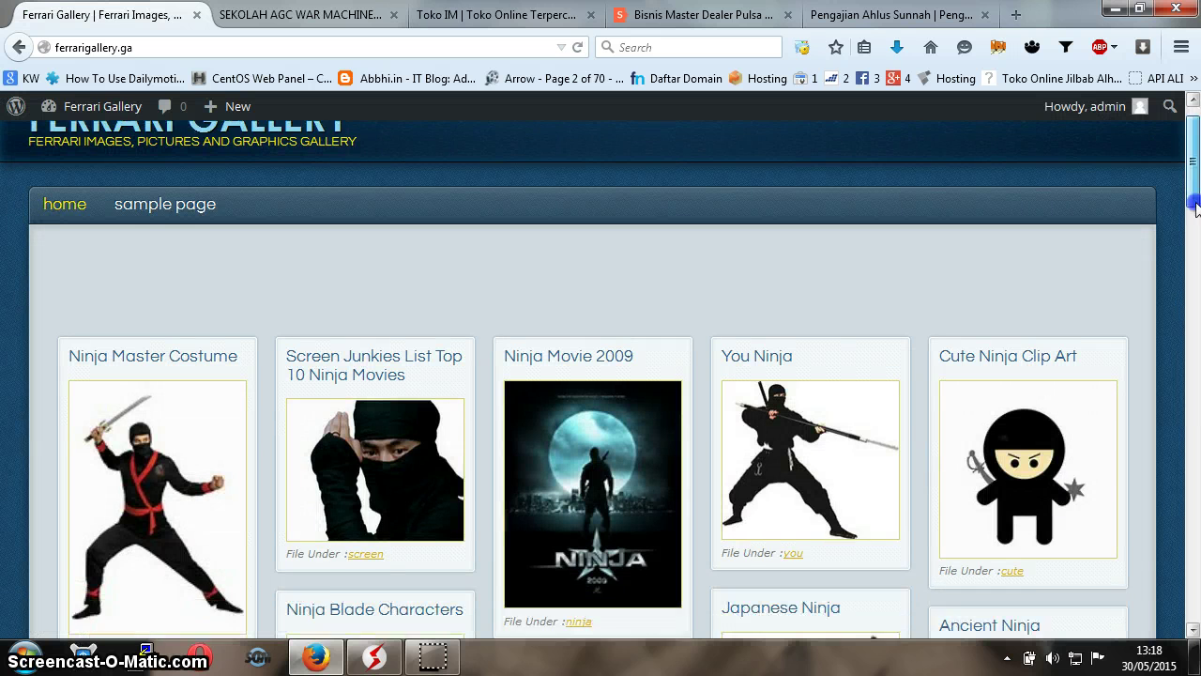
{"action": "left_click", "coordinate": [167, 406]}
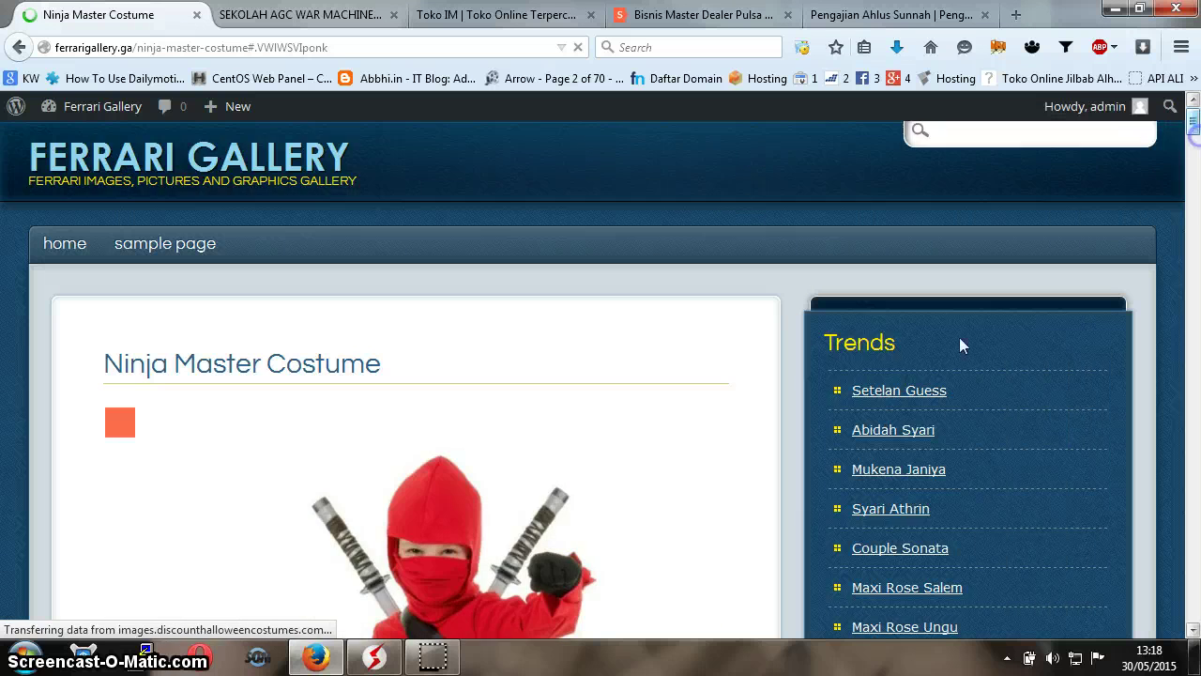
- Look over the Ninja Master Costume article, the Ferrari Gallery homepage and the Sample Page on the front end
{"action": "scroll", "coordinate": [959, 338], "scroll_direction": "down", "scroll_amount": 2}
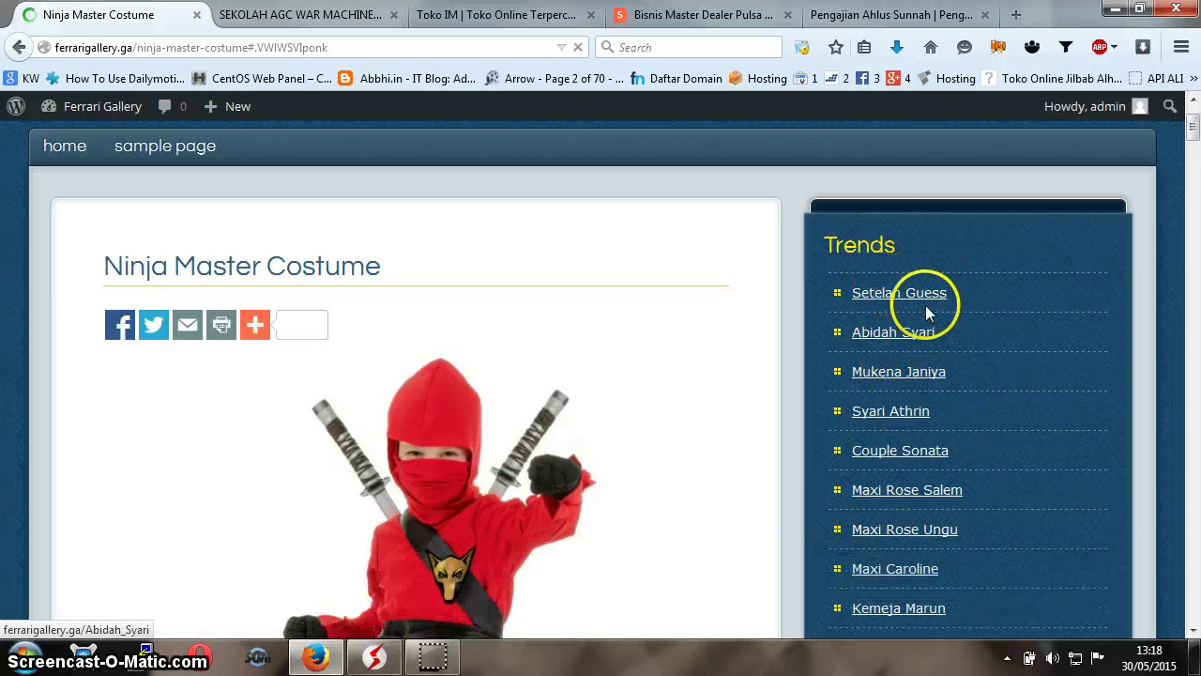
{"action": "mouse_move", "coordinate": [1190, 125]}
{"action": "left_mouse_down"}
{"action": "mouse_move", "coordinate": [1196, 497]}
{"action": "mouse_move", "coordinate": [1182, 491]}
{"action": "mouse_move", "coordinate": [1195, 549]}
{"action": "mouse_move", "coordinate": [1192, 115]}
{"action": "left_mouse_up"}
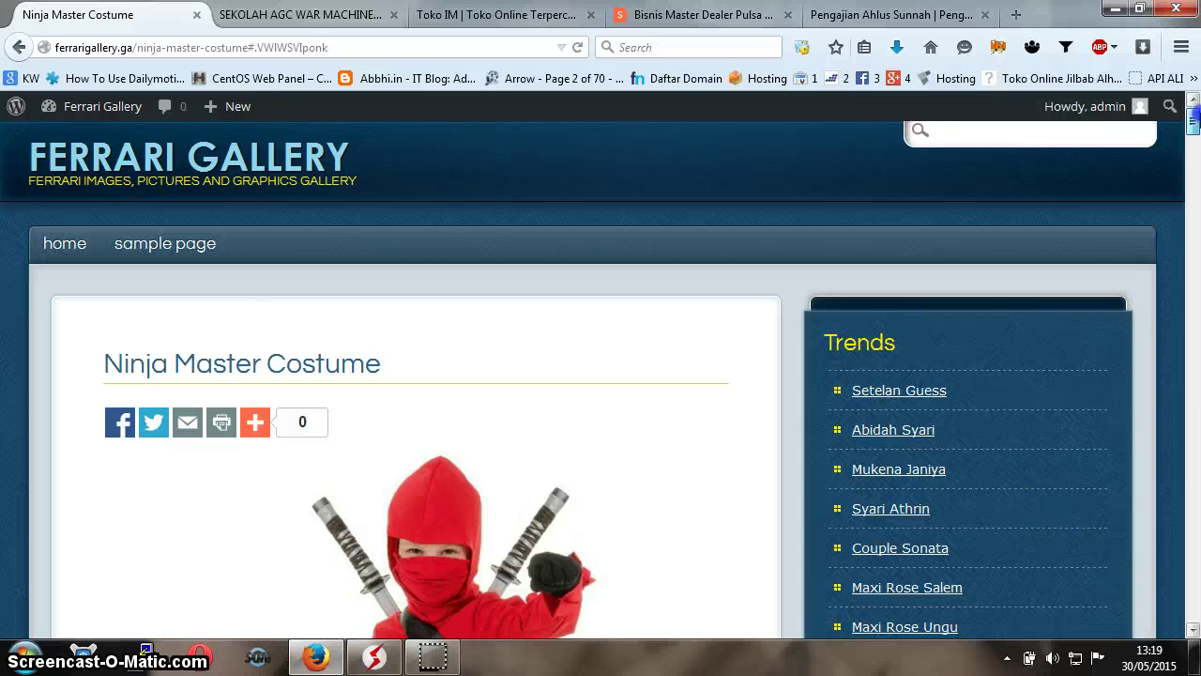
{"action": "left_click", "coordinate": [230, 176]}
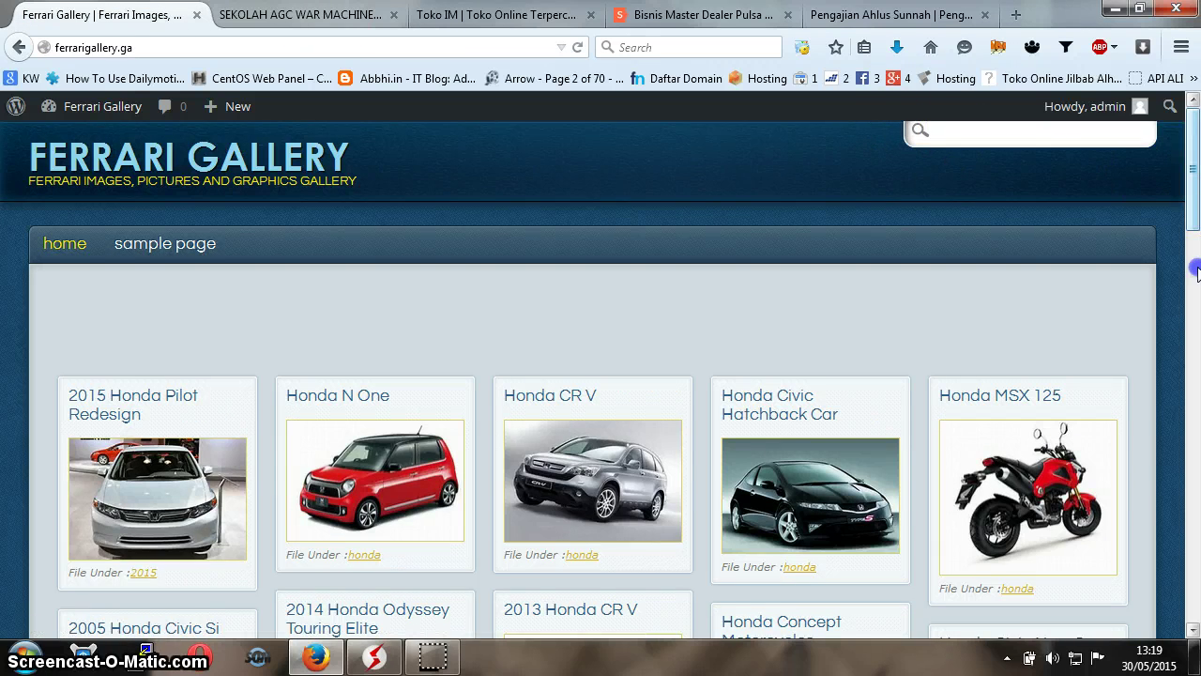
{"action": "left_click_drag", "start_coordinate": [1198, 271], "coordinate": [1194, 167]}
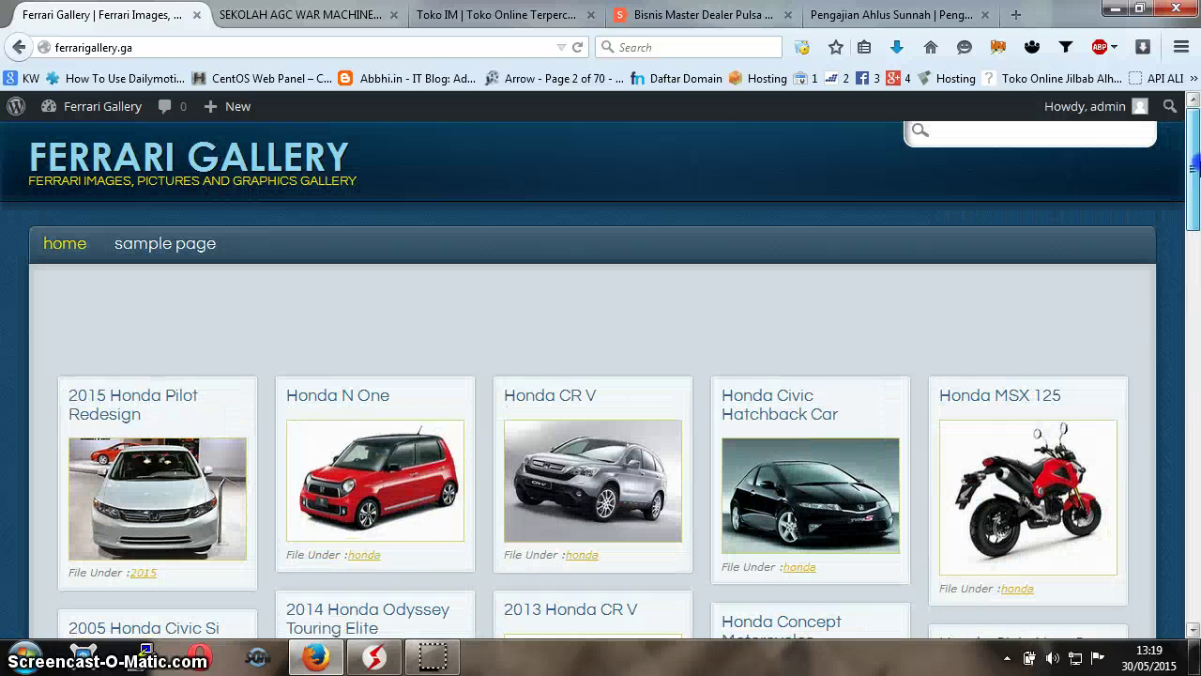
{"action": "left_click", "coordinate": [153, 252]}
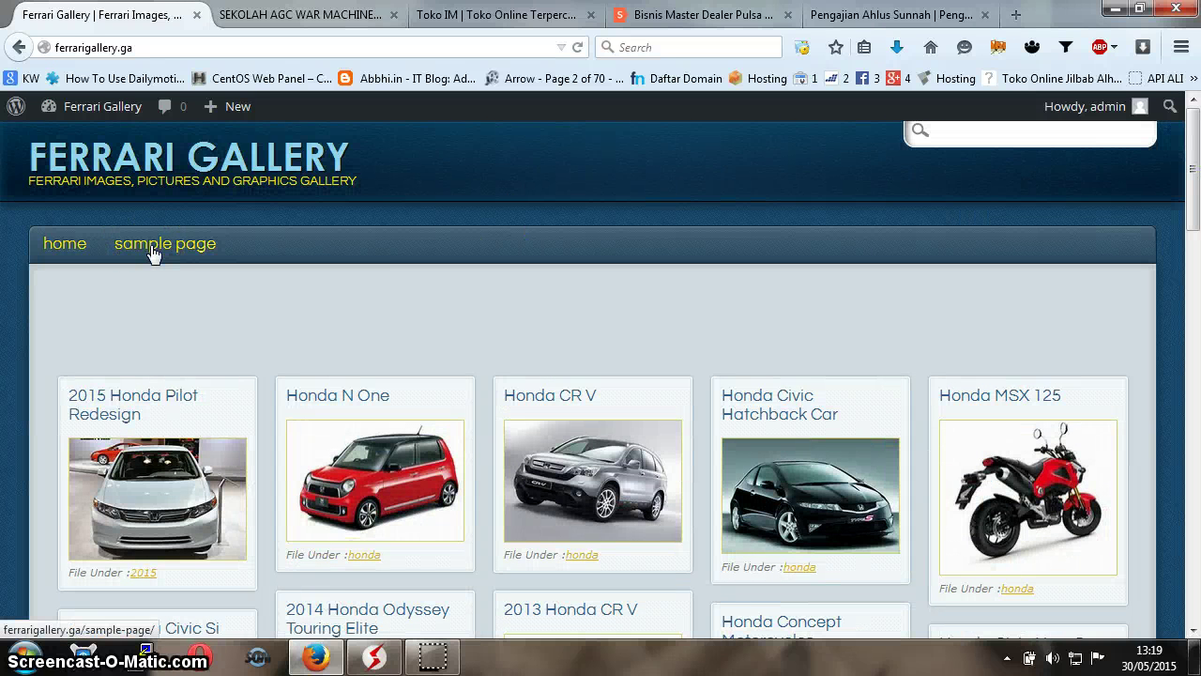
{"action": "left_click", "coordinate": [153, 251]}
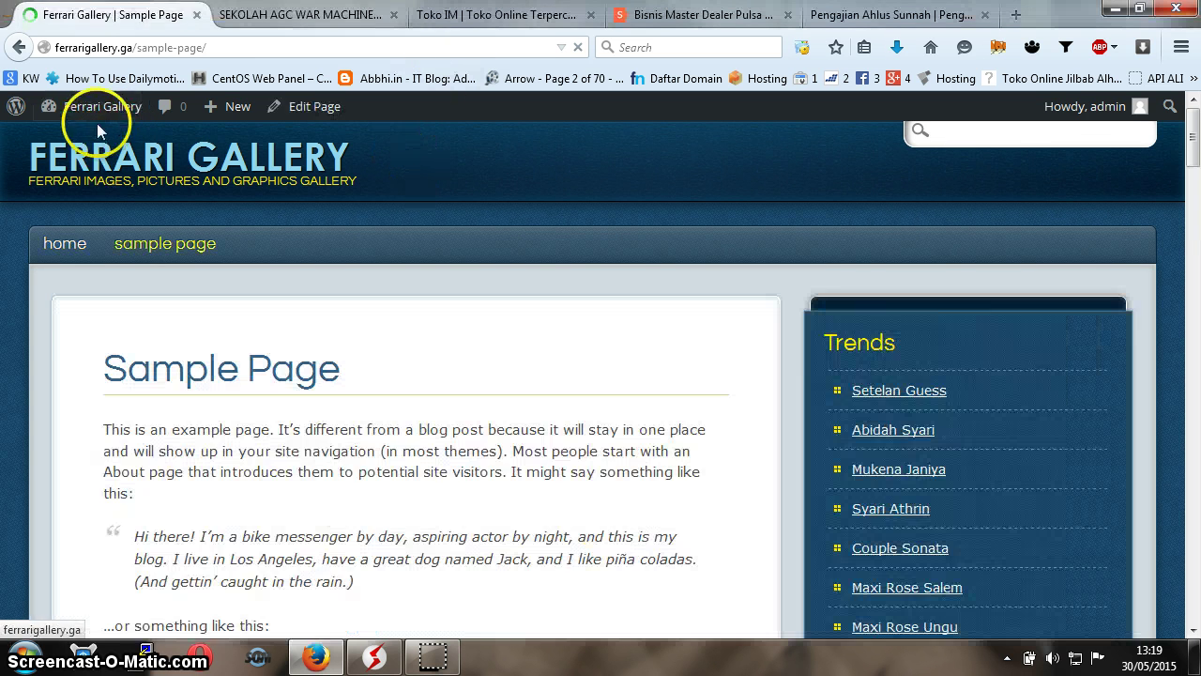
- Return to the Ferrari Gallery dashboard and move the "Hello world!" post to the trash
{"action": "mouse_move", "coordinate": [106, 118]}
{"action": "left_click", "coordinate": [86, 142]}
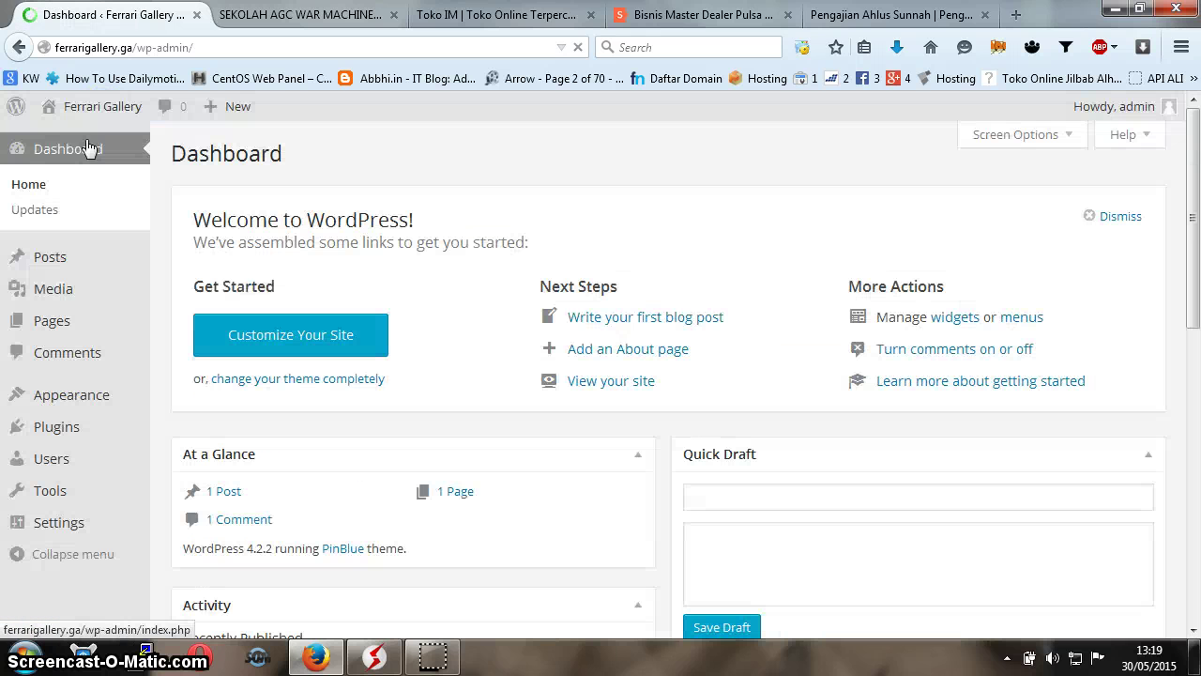
{"action": "left_click", "coordinate": [88, 262]}
{"action": "left_click", "coordinate": [182, 264]}
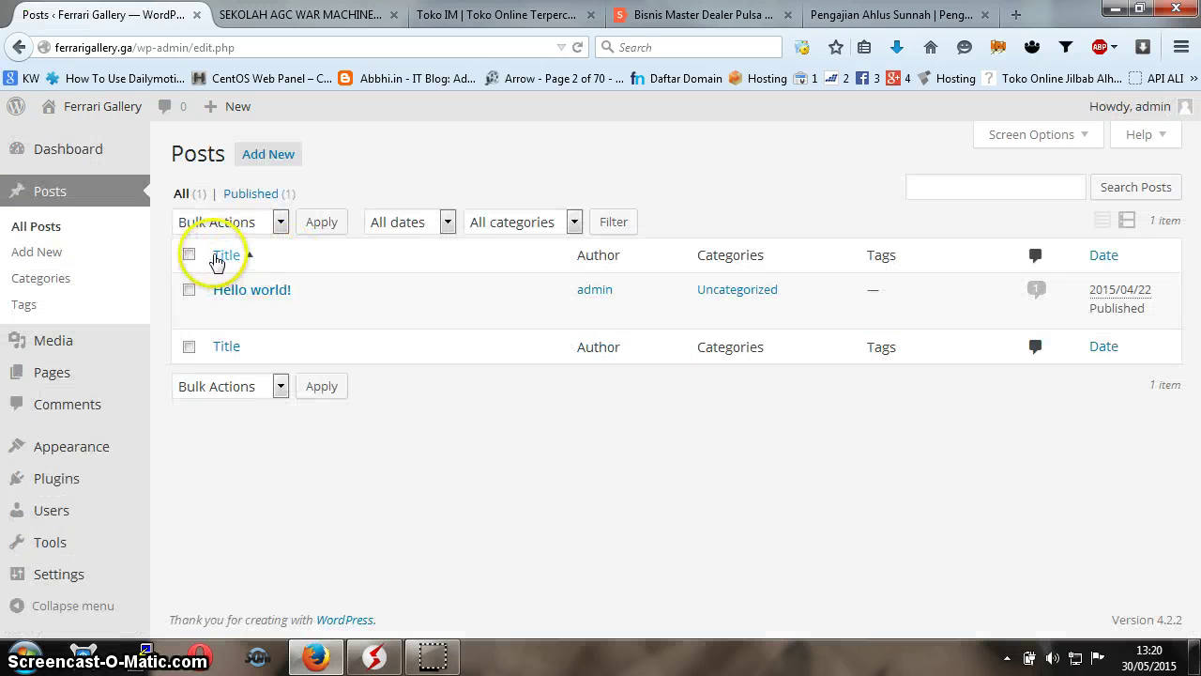
{"action": "left_click", "coordinate": [188, 254]}
{"action": "left_click", "coordinate": [206, 222]}
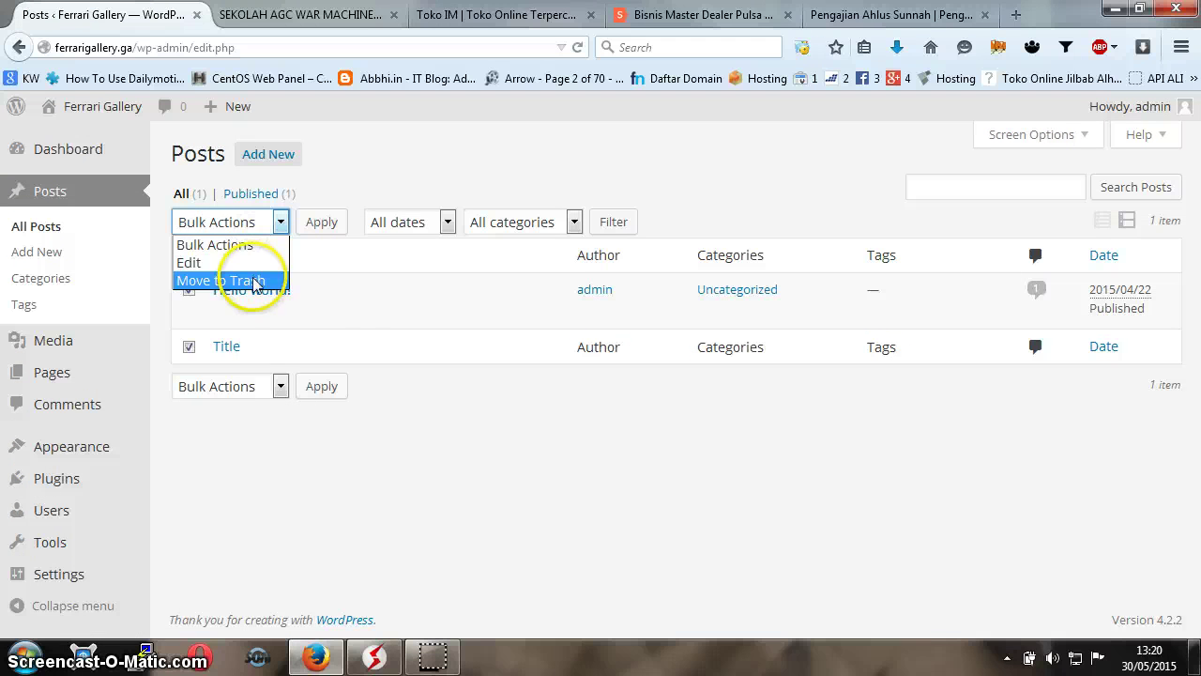
{"action": "left_click", "coordinate": [253, 281]}
{"action": "left_click", "coordinate": [315, 223]}
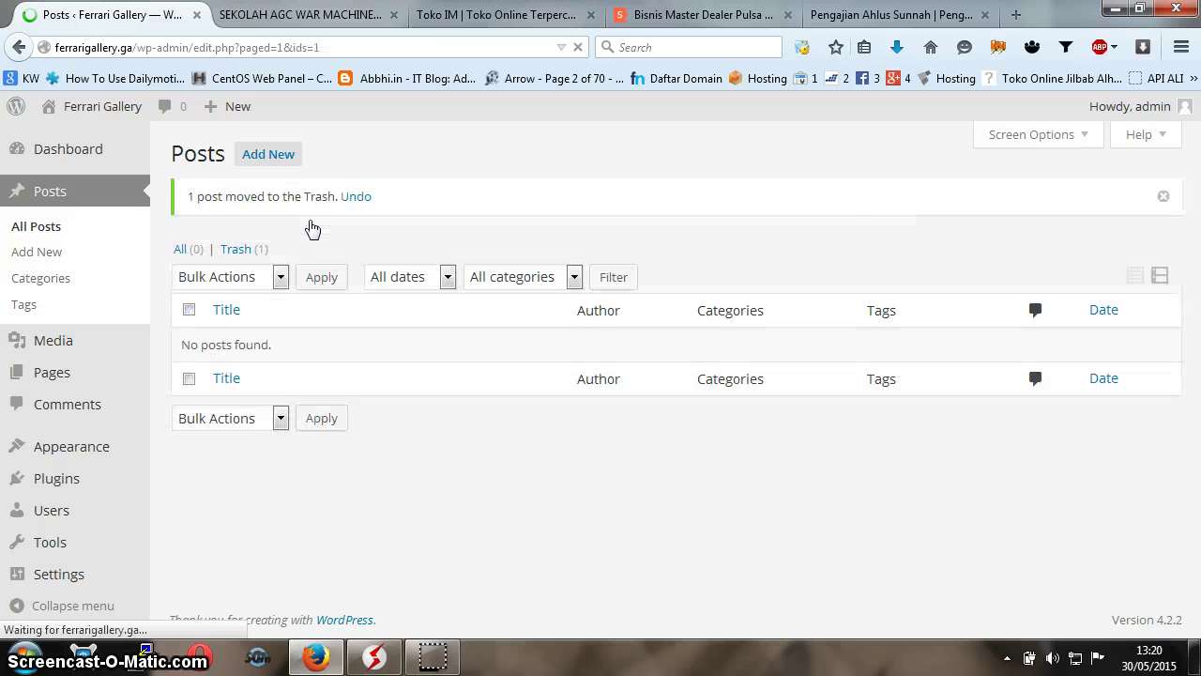
- Permanently delete the trashed "Hello world!" post
{"action": "left_click", "coordinate": [237, 248]}
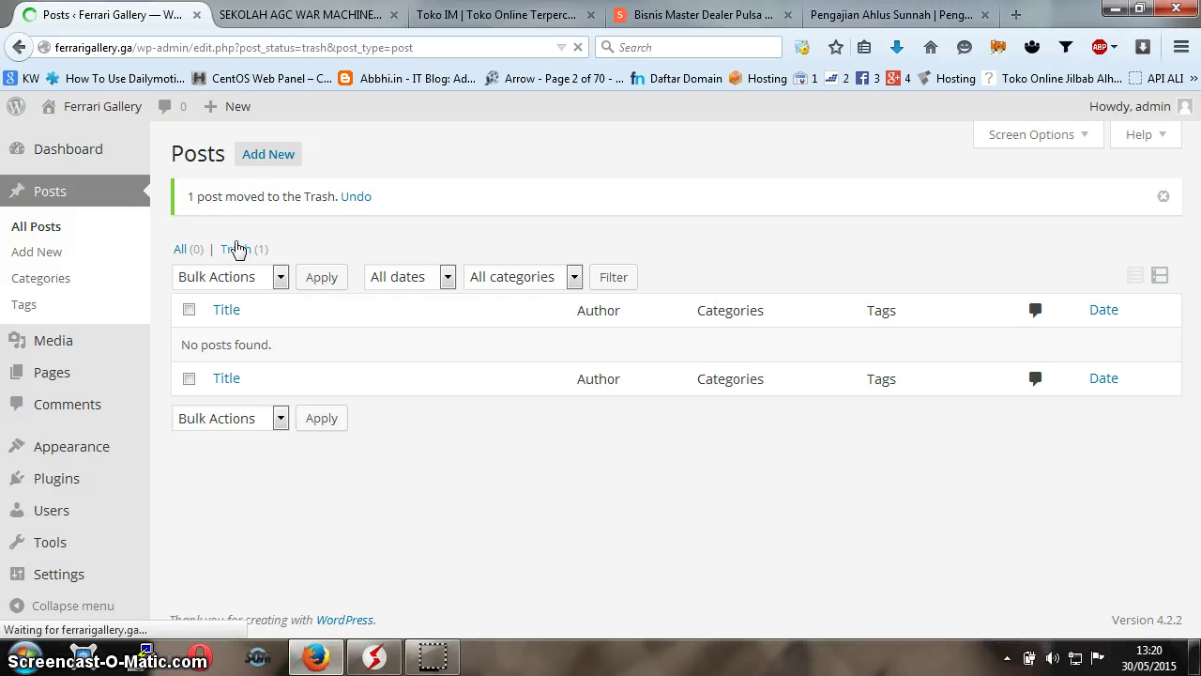
{"action": "left_click", "coordinate": [631, 270]}
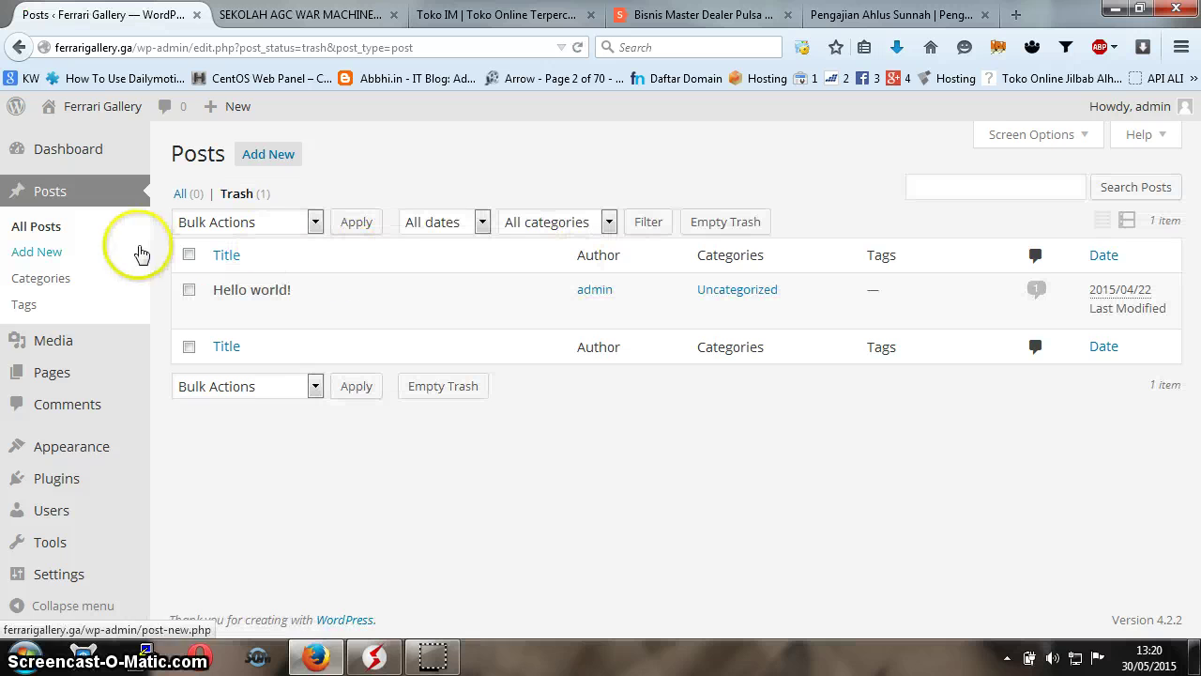
{"action": "left_click", "coordinate": [188, 254]}
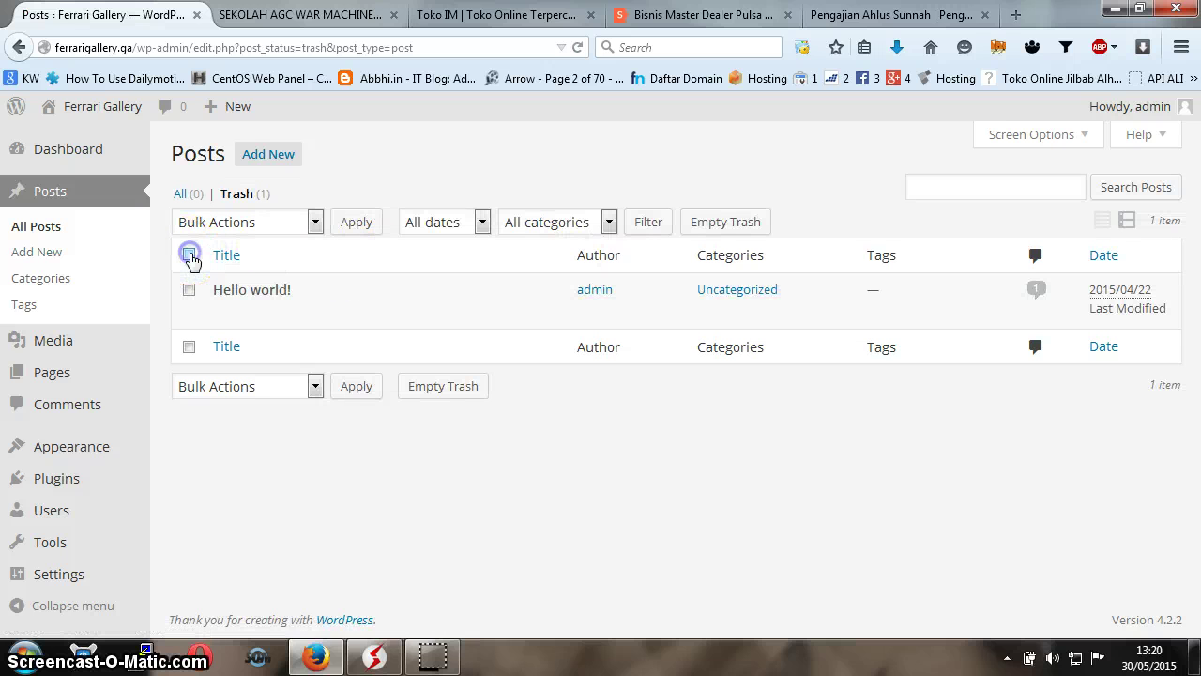
{"action": "left_click", "coordinate": [301, 225]}
{"action": "left_click", "coordinate": [290, 281]}
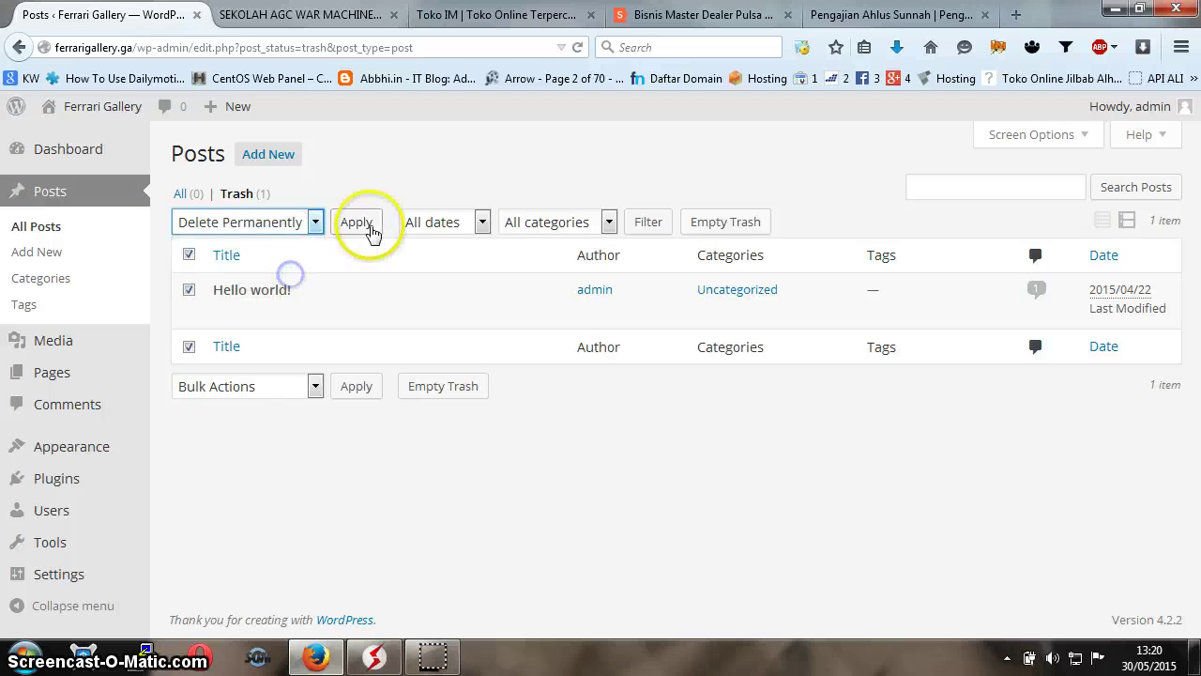
{"action": "left_click", "coordinate": [357, 222]}
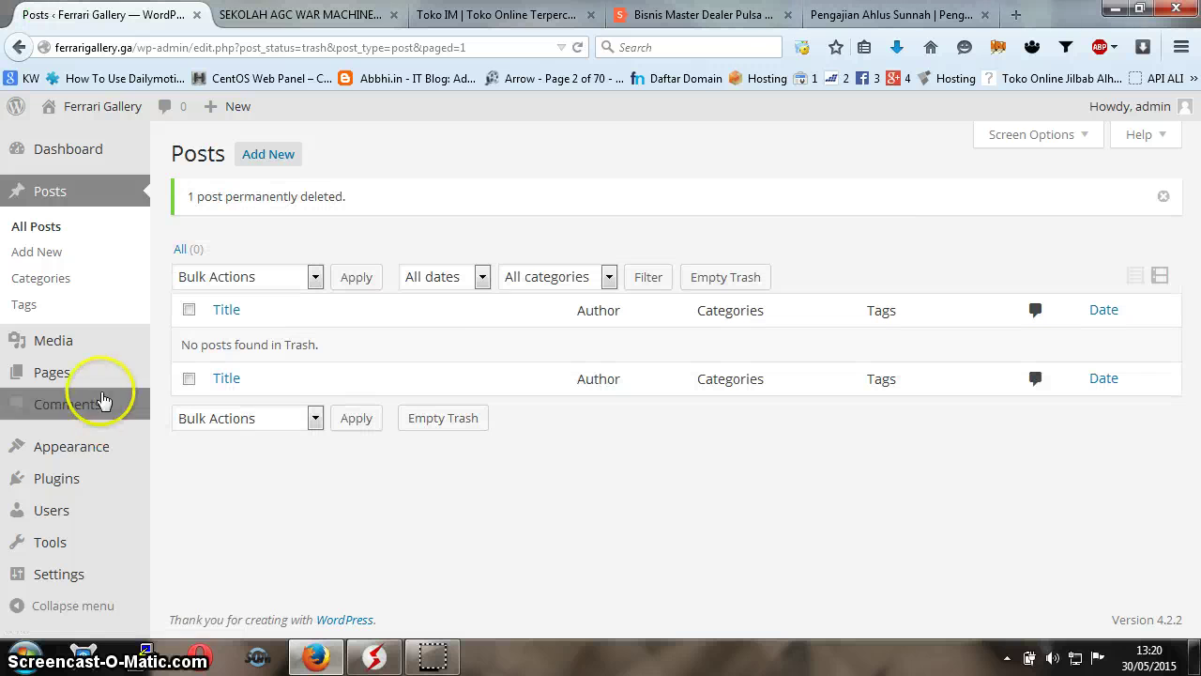
- Move the "Sample Page" page to the trash from the list of all pages
{"action": "mouse_move", "coordinate": [94, 380]}
{"action": "left_click", "coordinate": [170, 377]}
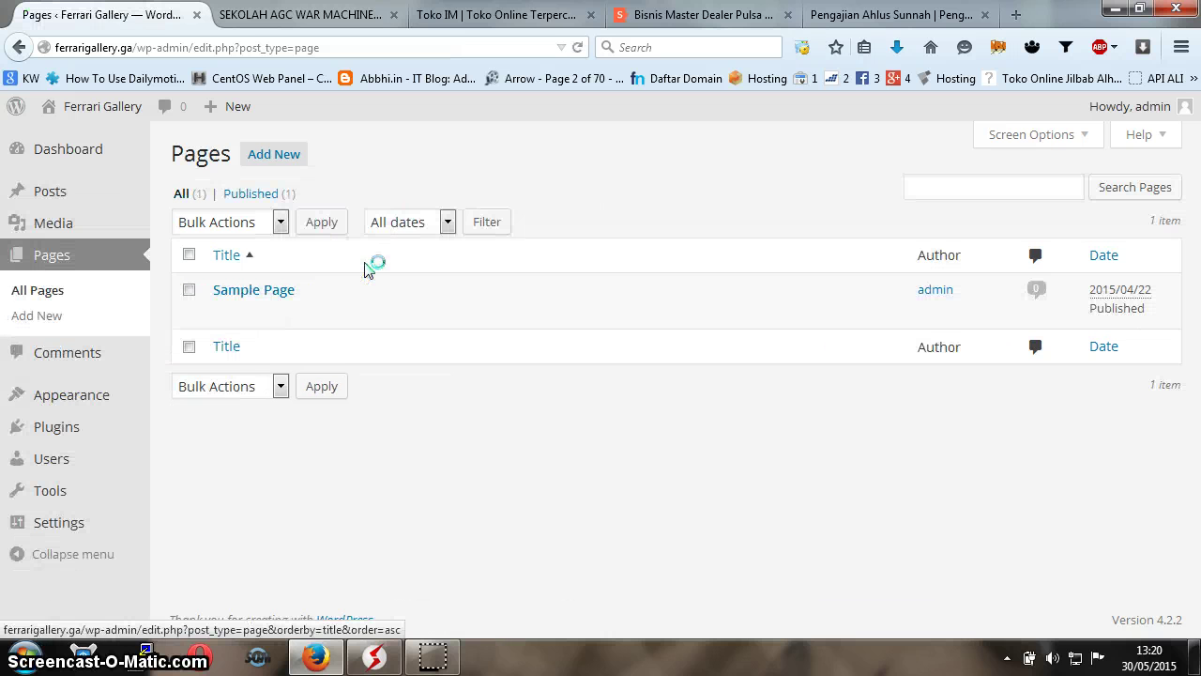
{"action": "left_click", "coordinate": [189, 253]}
{"action": "left_click", "coordinate": [282, 223]}
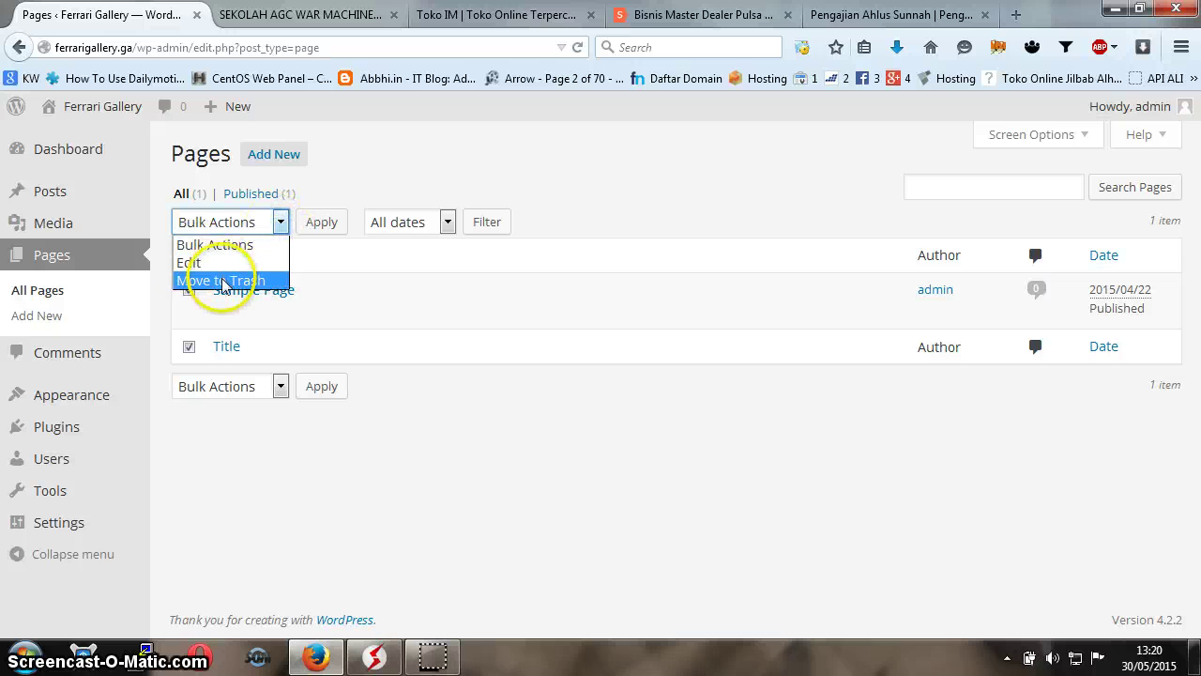
{"action": "left_click", "coordinate": [225, 280]}
{"action": "left_click", "coordinate": [321, 222]}
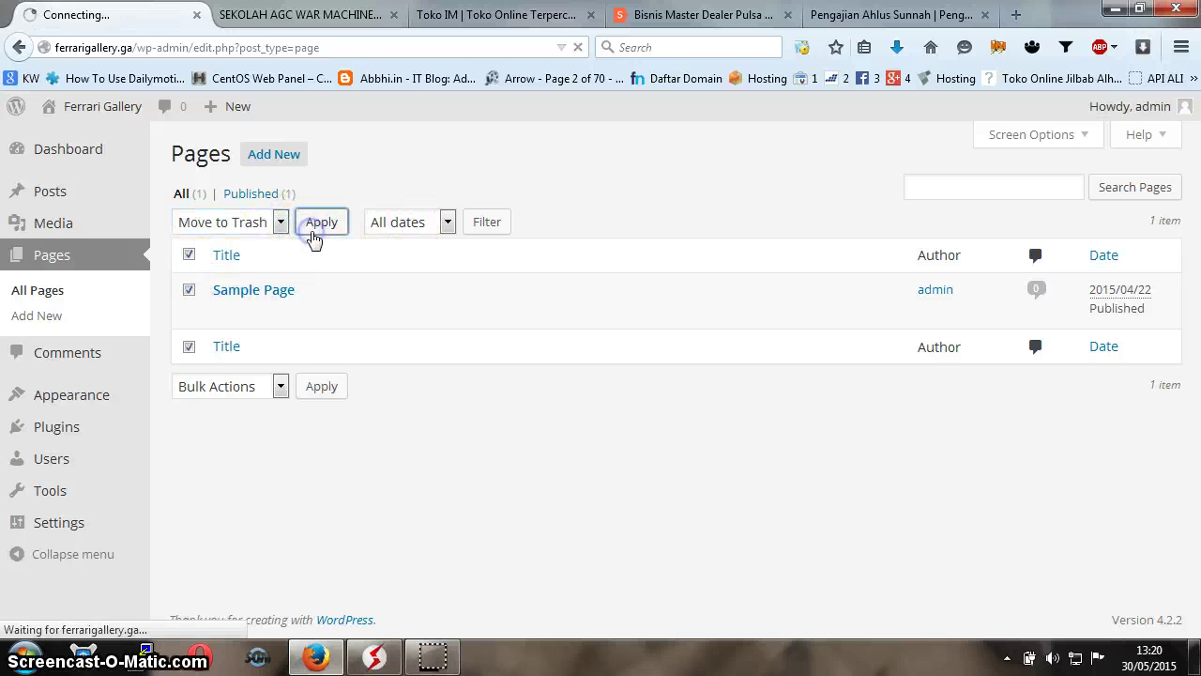
{"action": "left_click", "coordinate": [412, 271]}
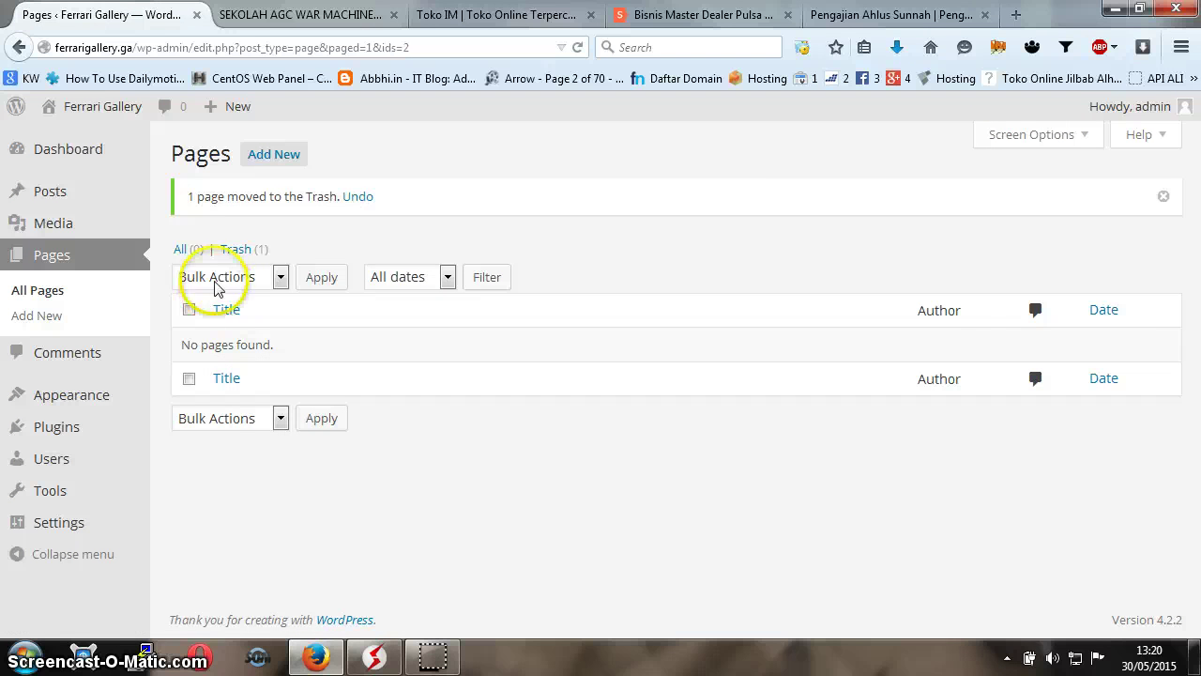
- Permanently delete the trashed "Sample Page" page
{"action": "left_click", "coordinate": [242, 250]}
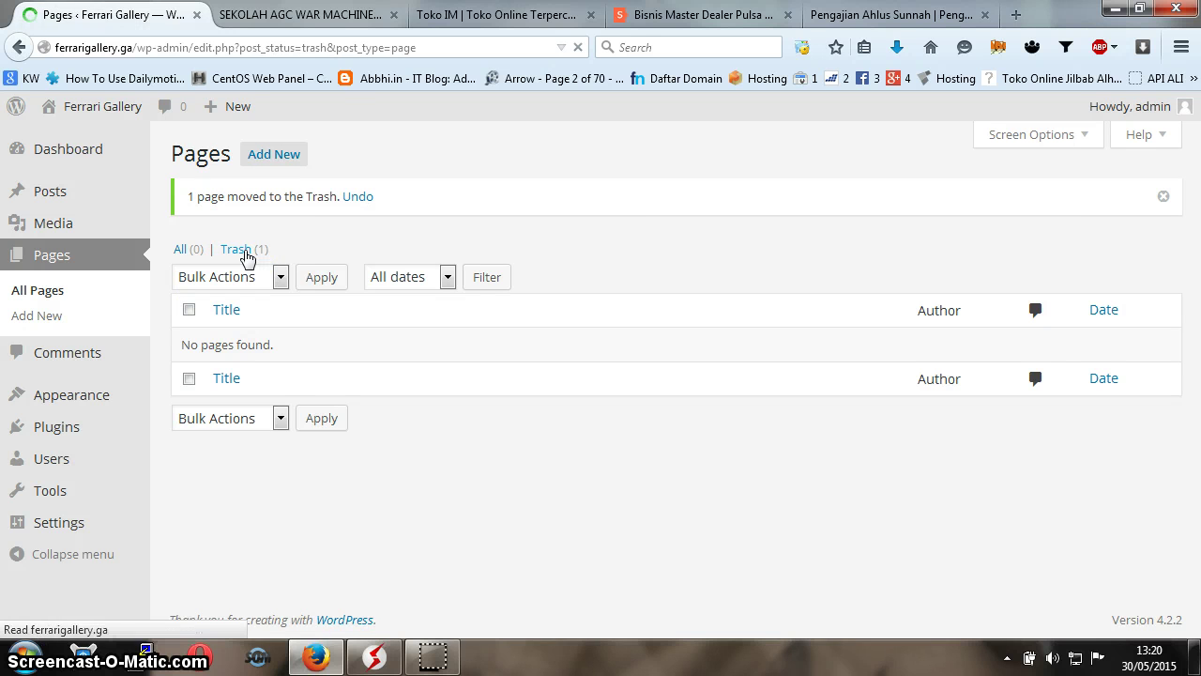
{"action": "left_click", "coordinate": [188, 255]}
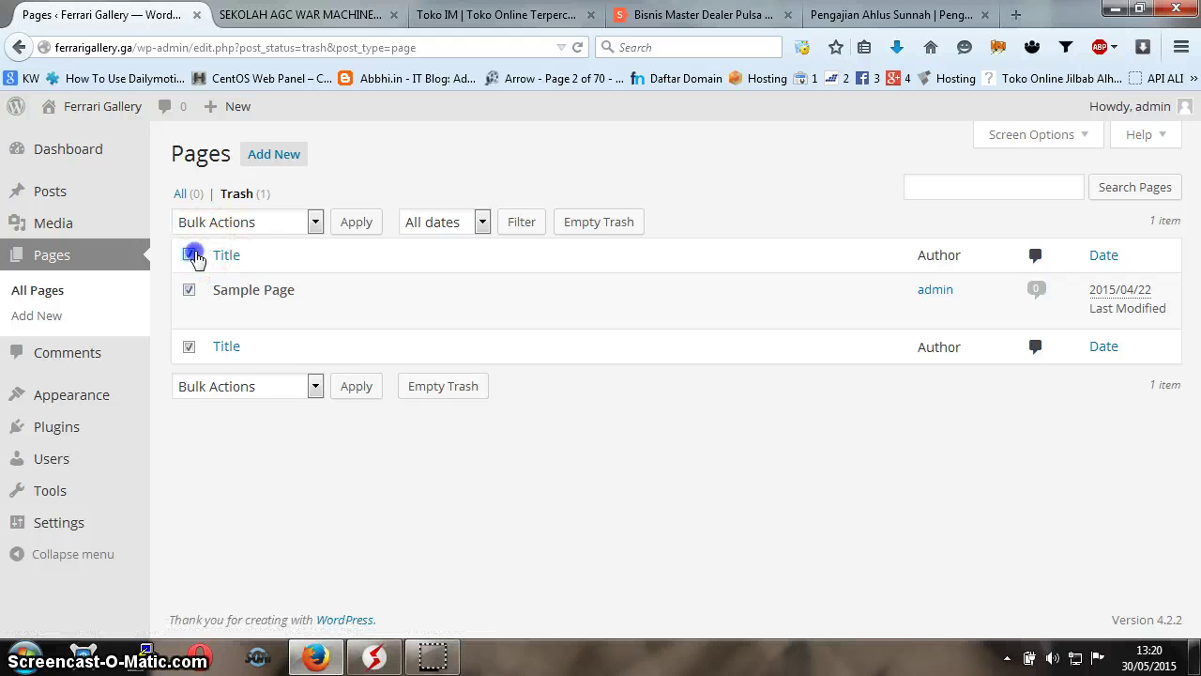
{"action": "left_click", "coordinate": [315, 221]}
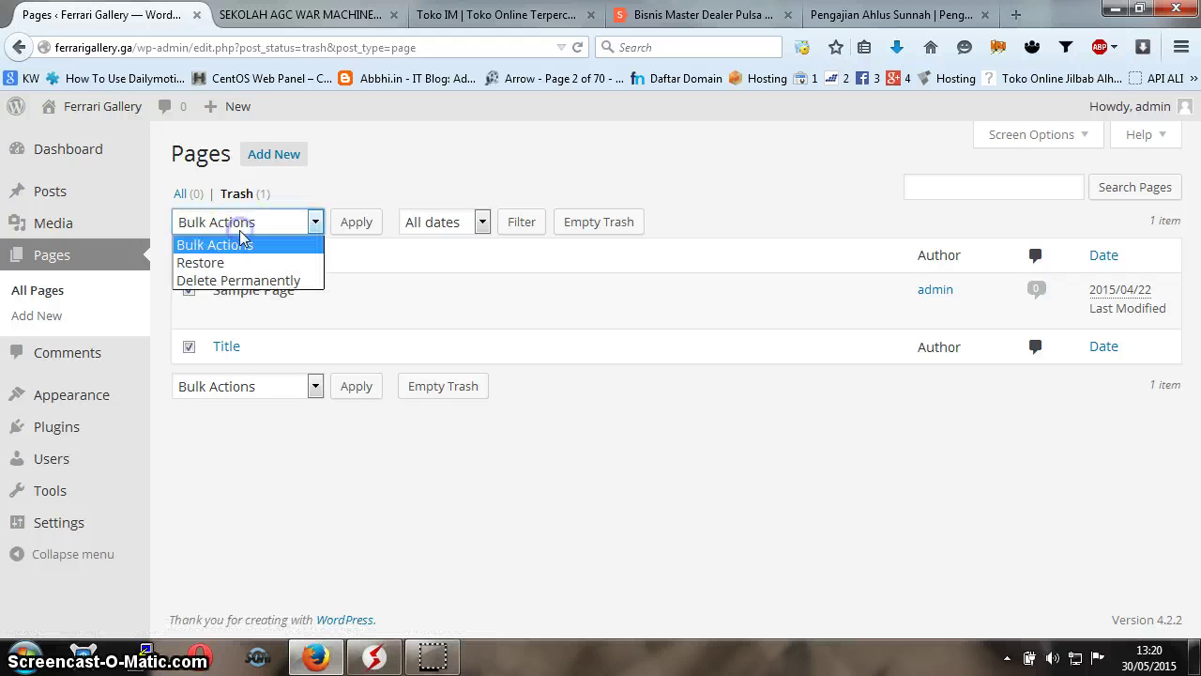
{"action": "left_click", "coordinate": [236, 279]}
{"action": "left_click", "coordinate": [364, 229]}
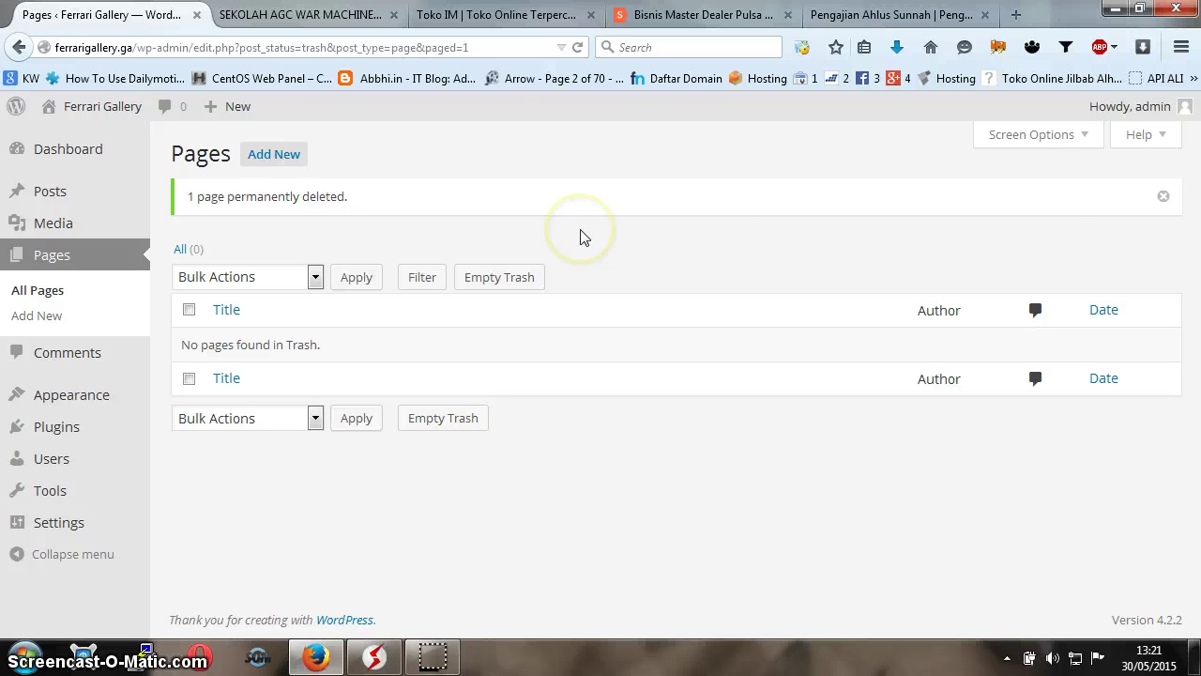
- View the homepage of the already open warmachine.im site
{"action": "left_click", "coordinate": [300, 14]}
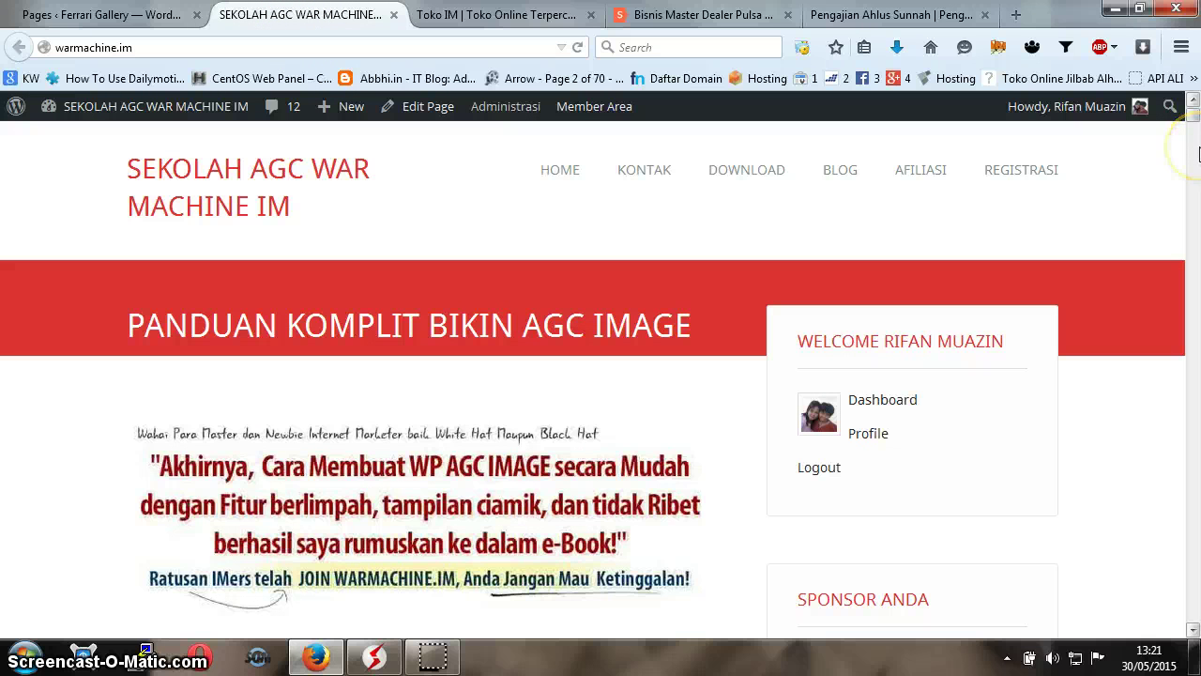
{"action": "left_click", "coordinate": [115, 19]}
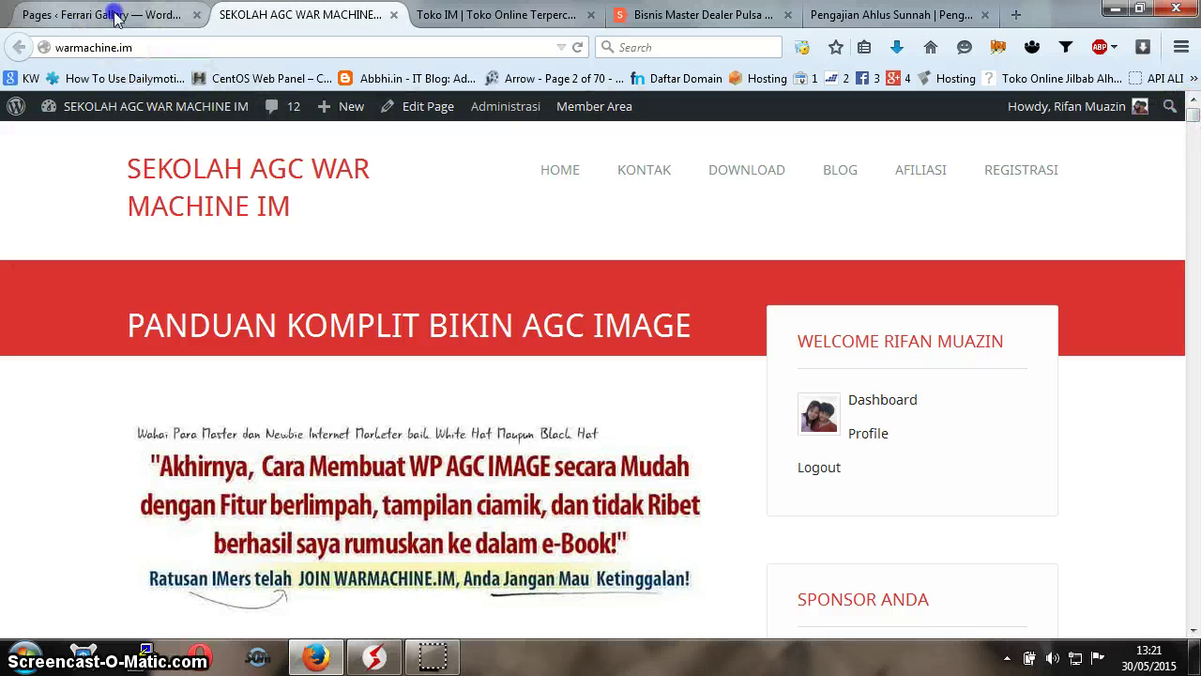
{"action": "left_click", "coordinate": [302, 16]}
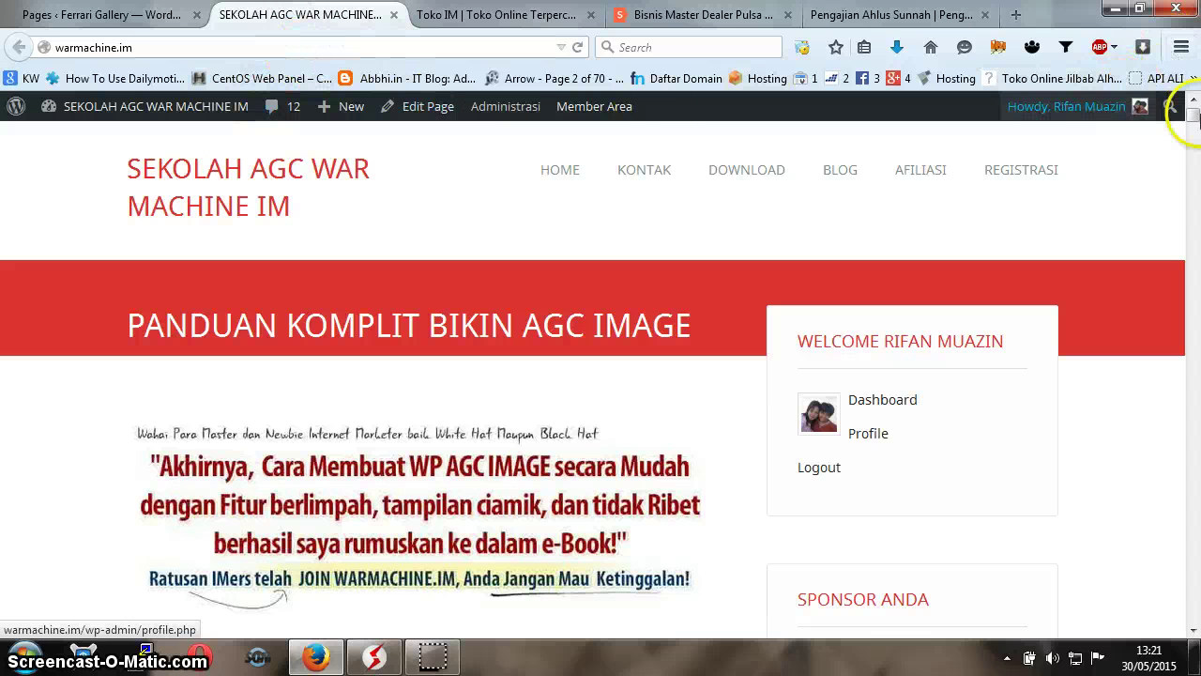
{"action": "left_click", "coordinate": [324, 43]}
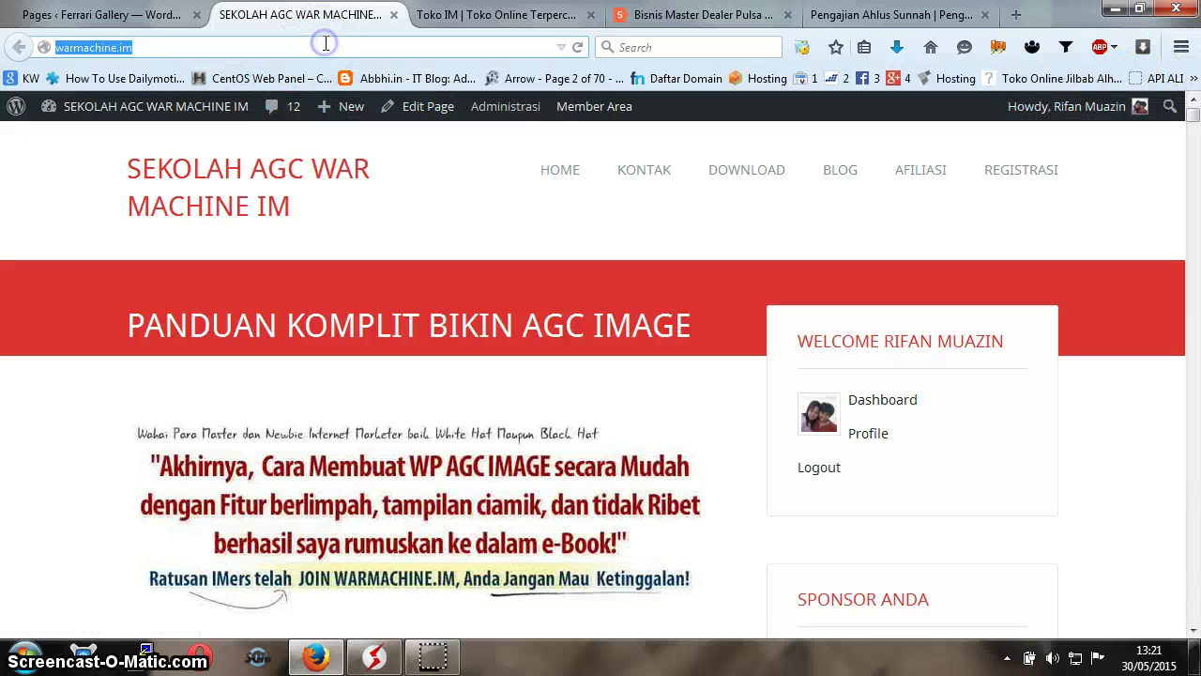
{"action": "type", "text": "wp"}
{"action": "key", "text": "BackSpace"}
{"action": "key", "text": "BackSpace"}
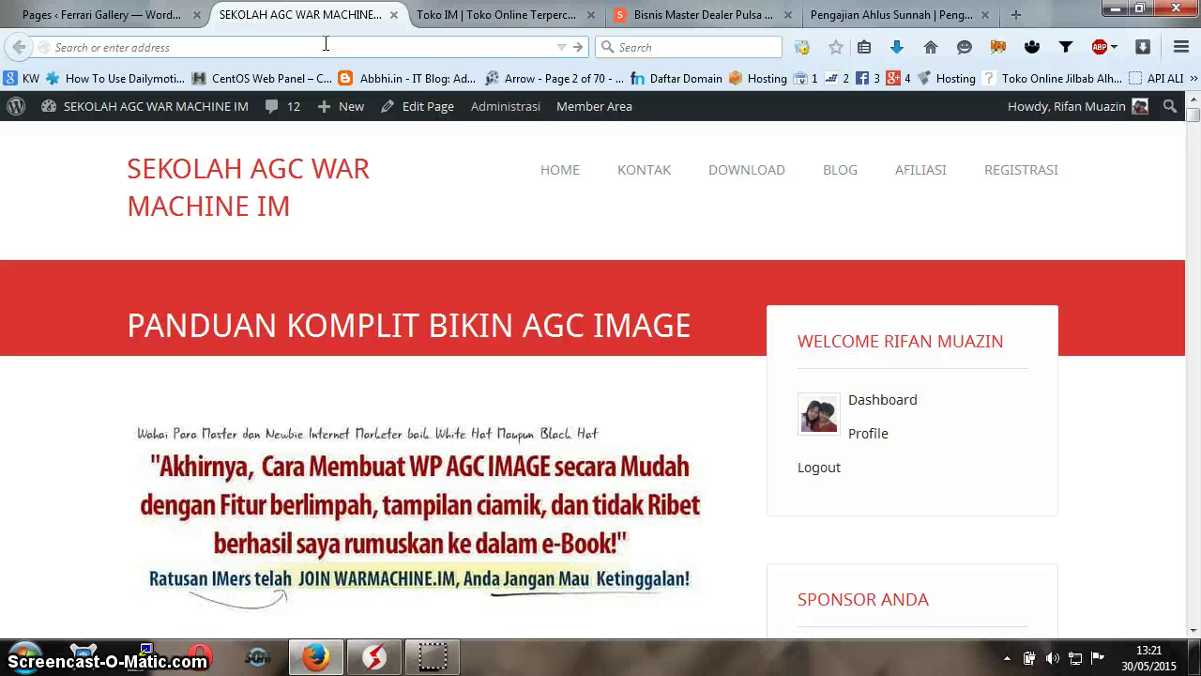
- Close the browser tabs for Ferrari Gallery, War Machine IM and, after viewing its homepage, Toko IM
{"action": "left_click", "coordinate": [94, 15]}
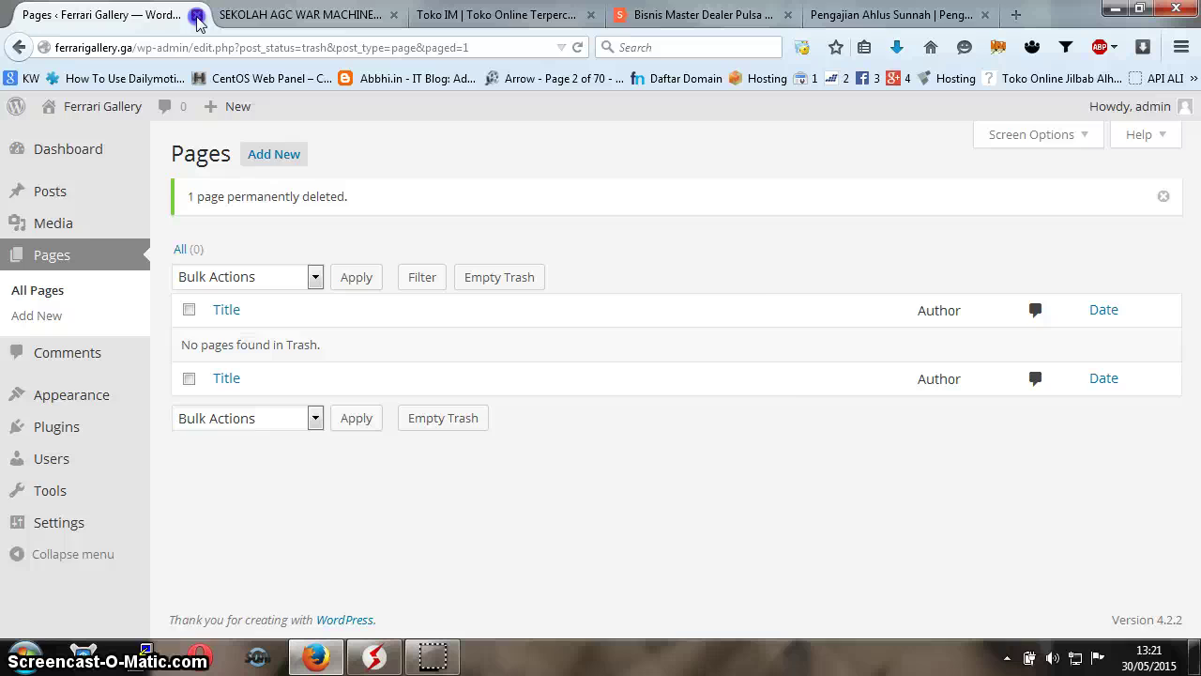
{"action": "left_click", "coordinate": [197, 15]}
{"action": "left_click", "coordinate": [197, 15]}
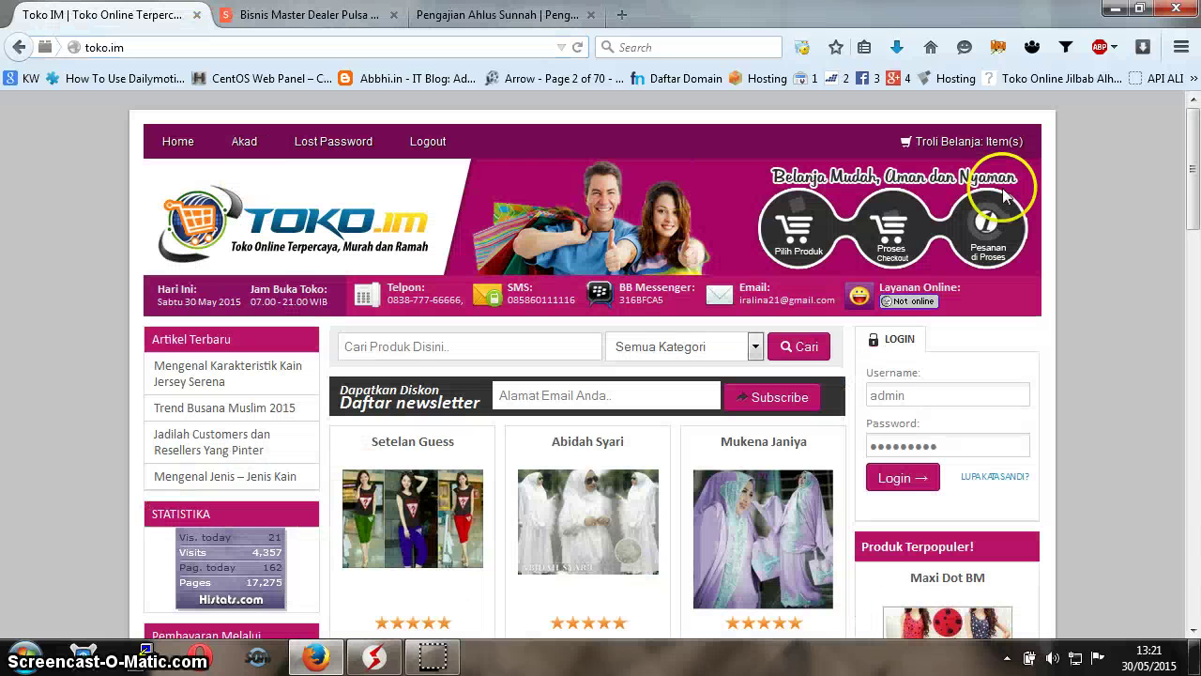
{"action": "left_click_drag", "start_coordinate": [1193, 167], "coordinate": [1194, 136]}
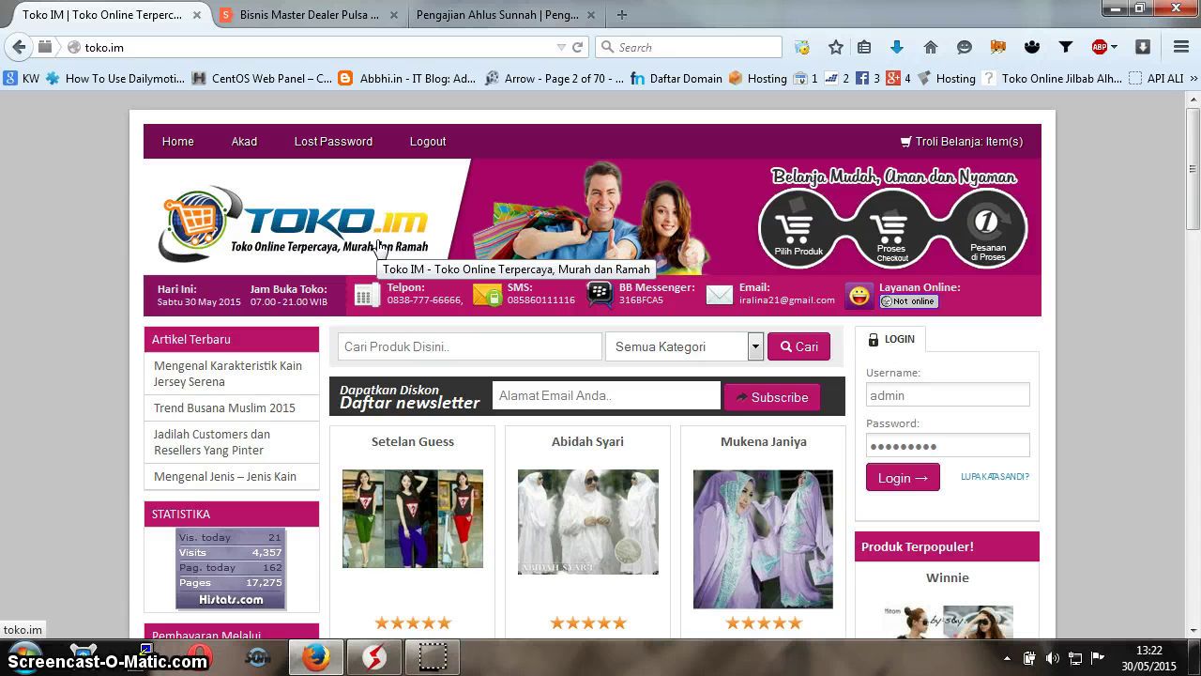
{"action": "left_click", "coordinate": [194, 15]}
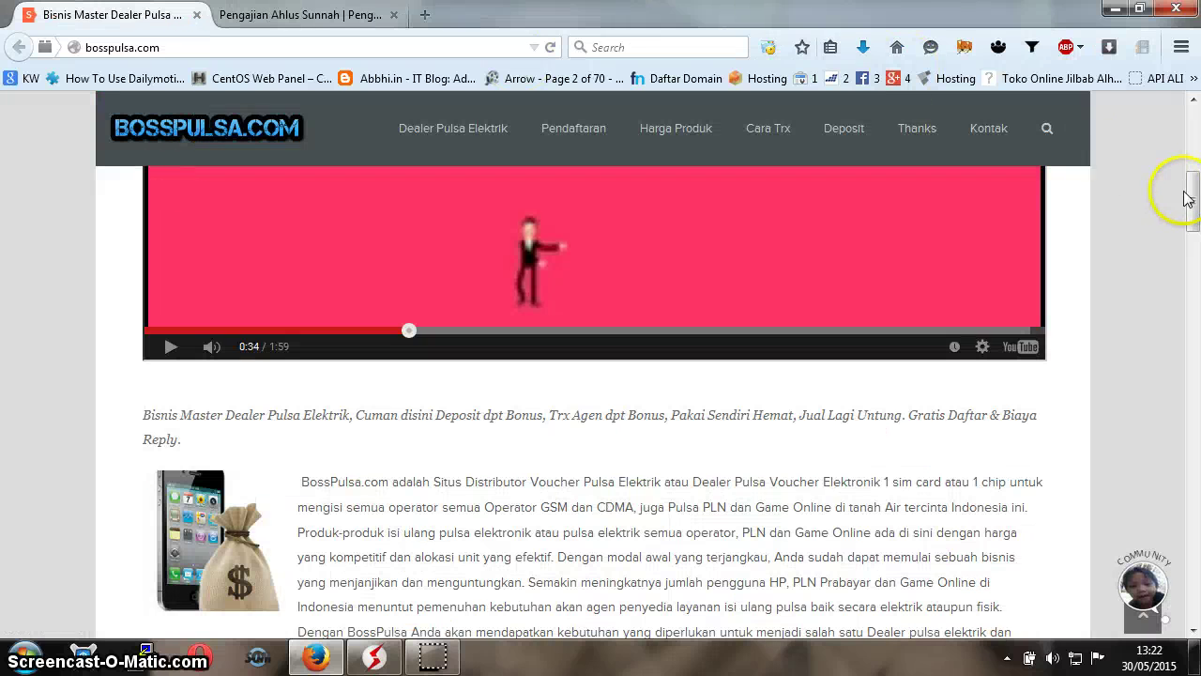
- Rewind the promotional video on bosspulsa.com to 0:00 and close that site's browser tab
{"action": "mouse_move", "coordinate": [1194, 199]}
{"action": "left_mouse_down"}
{"action": "mouse_move", "coordinate": [1197, 172]}
{"action": "mouse_move", "coordinate": [1195, 186]}
{"action": "left_mouse_up"}
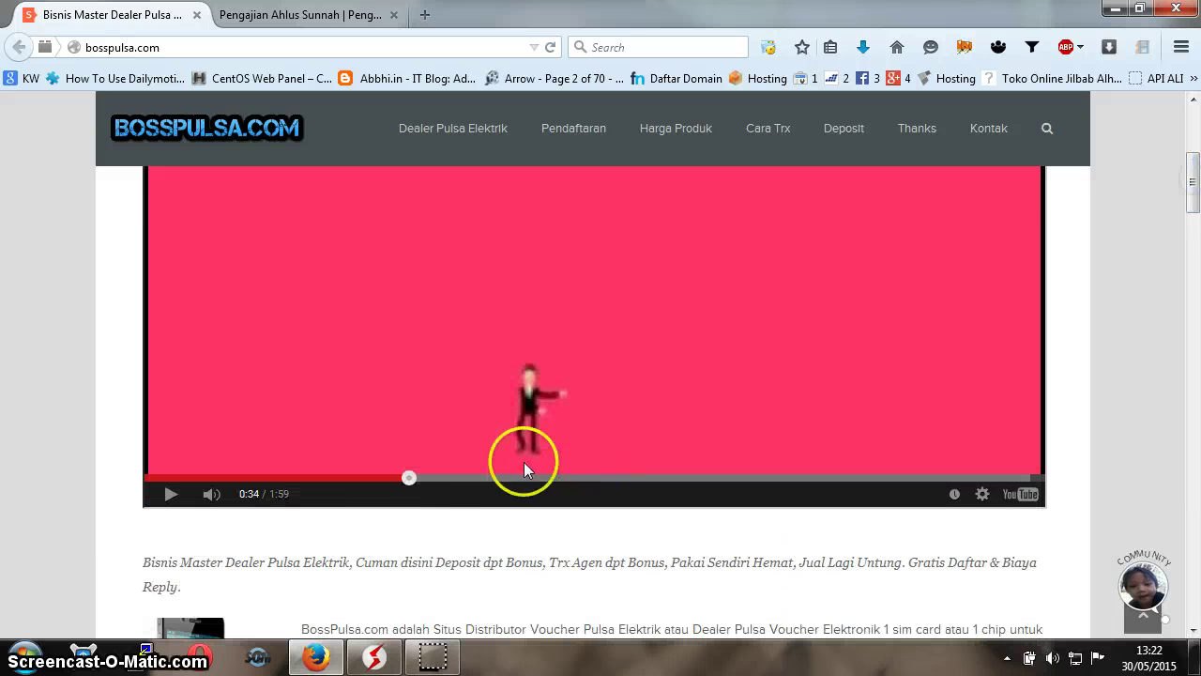
{"action": "left_click", "coordinate": [407, 479]}
{"action": "left_click_drag", "start_coordinate": [406, 478], "coordinate": [303, 478]}
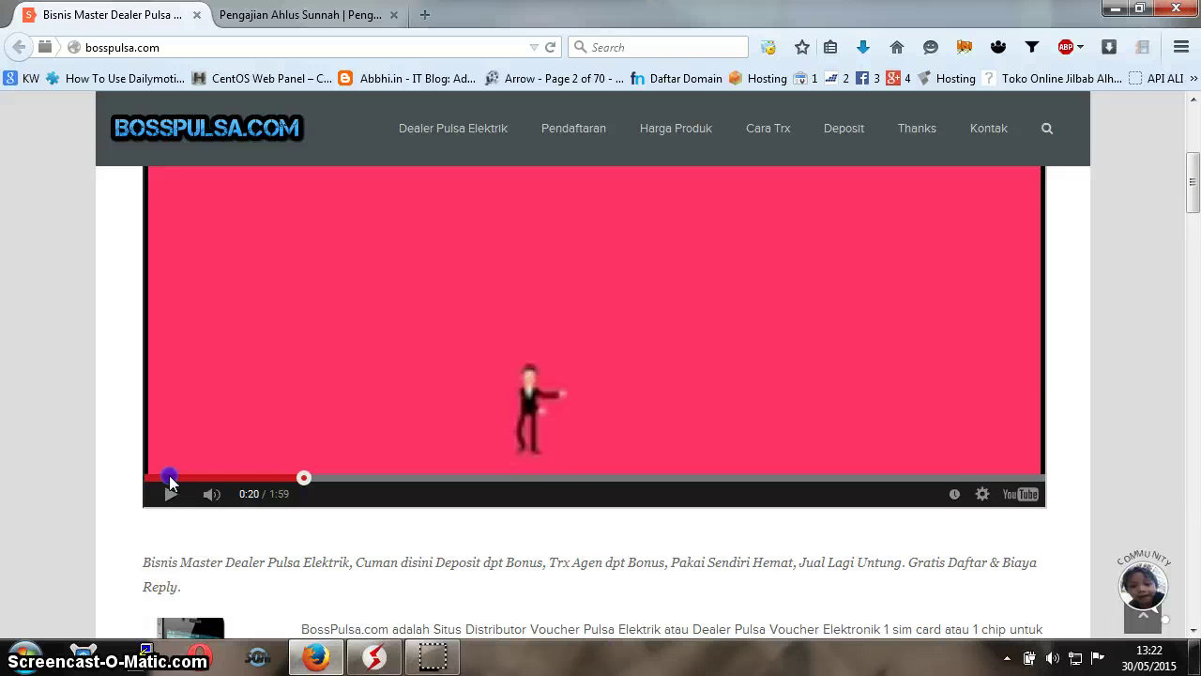
{"action": "left_click_drag", "start_coordinate": [169, 480], "coordinate": [472, 458]}
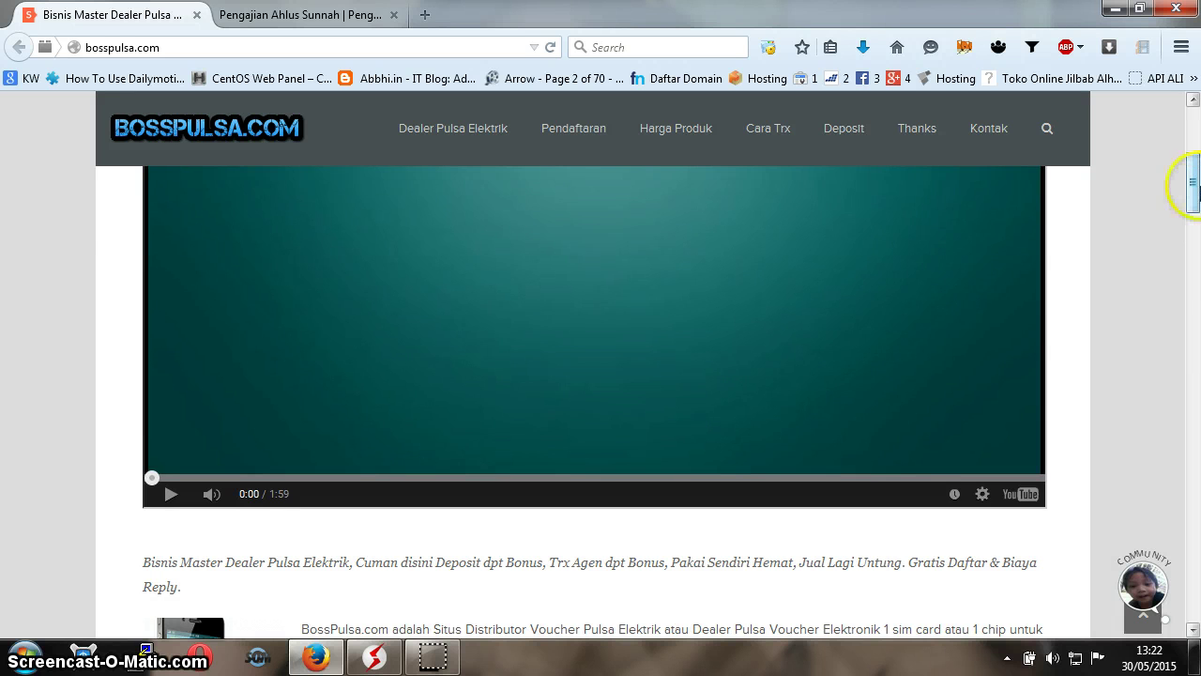
{"action": "scroll", "coordinate": [1193, 183], "scroll_direction": "up", "scroll_amount": 5}
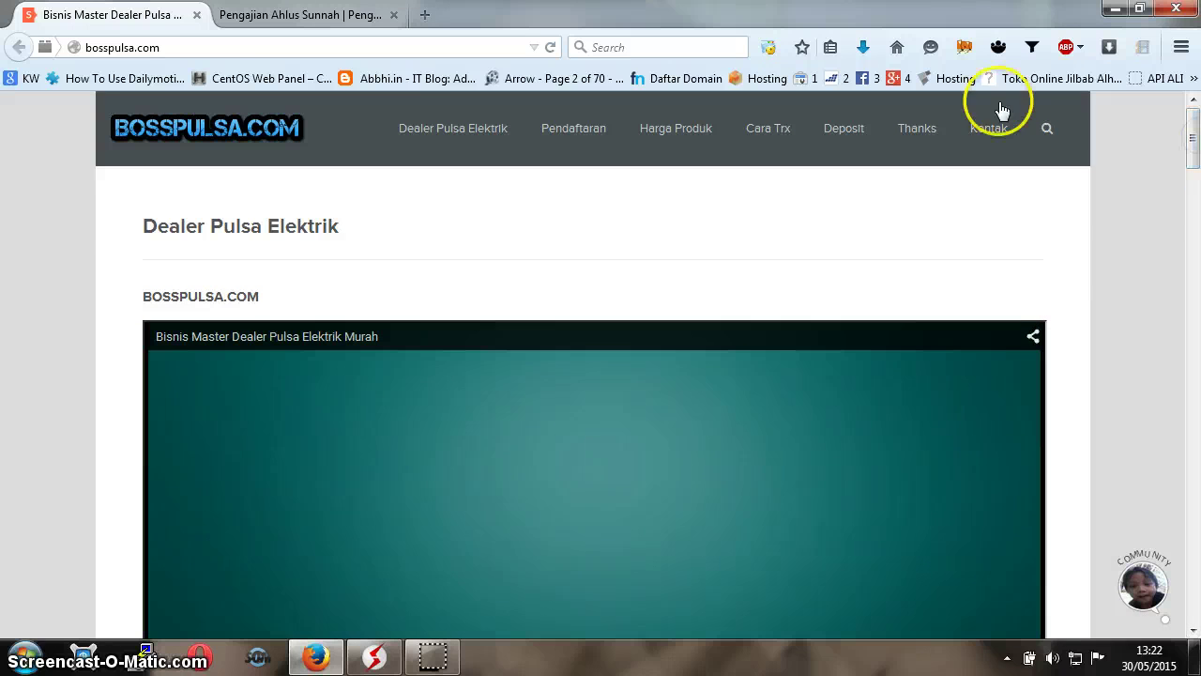
{"action": "left_click", "coordinate": [197, 15]}
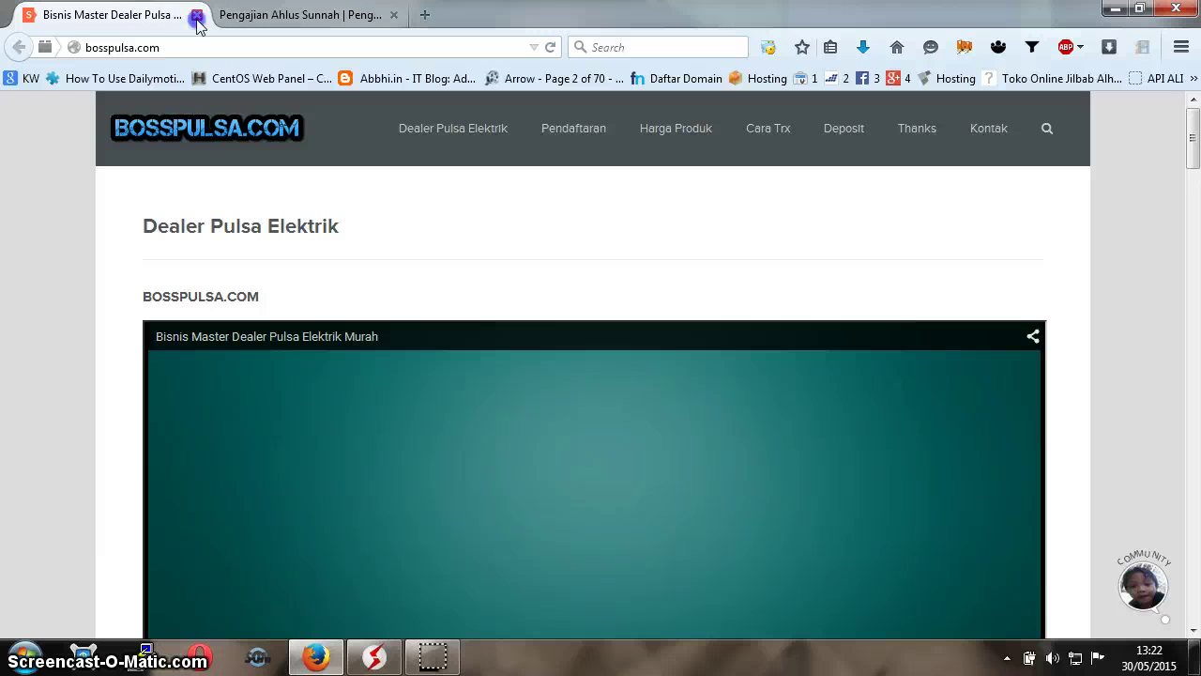